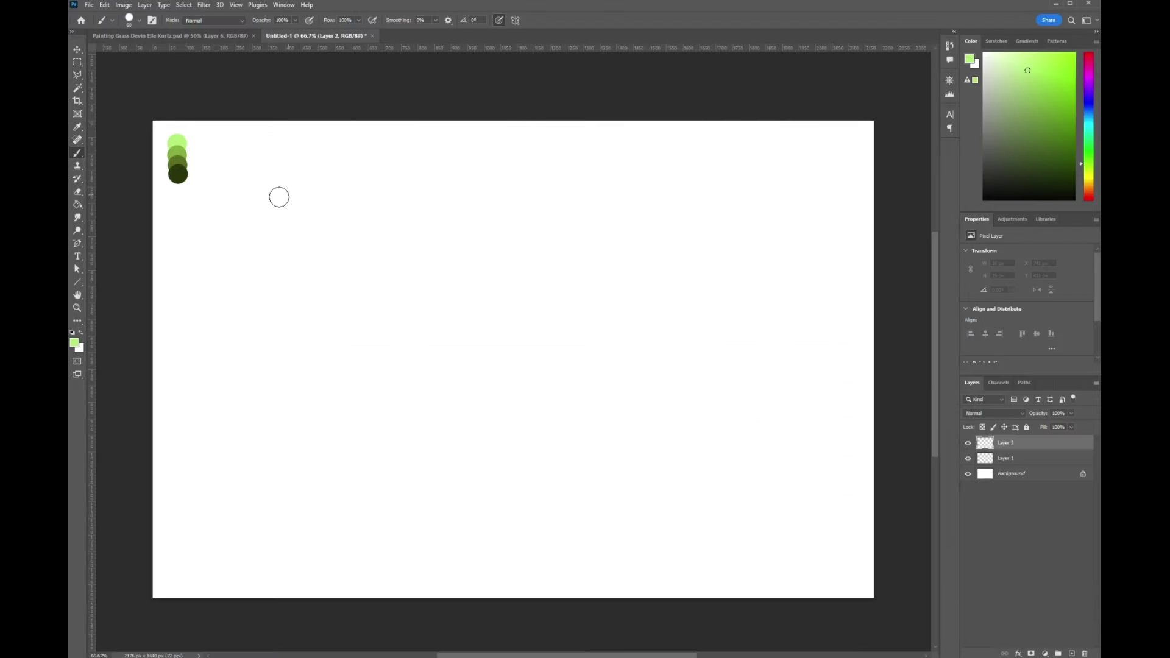
Step: Paint a broad horizontal band in the lightest palette green beside the palette dots, enlarging the brush to 125 px
{"action": "left_click_drag", "start_coordinate": [261, 198], "coordinate": [381, 196]}
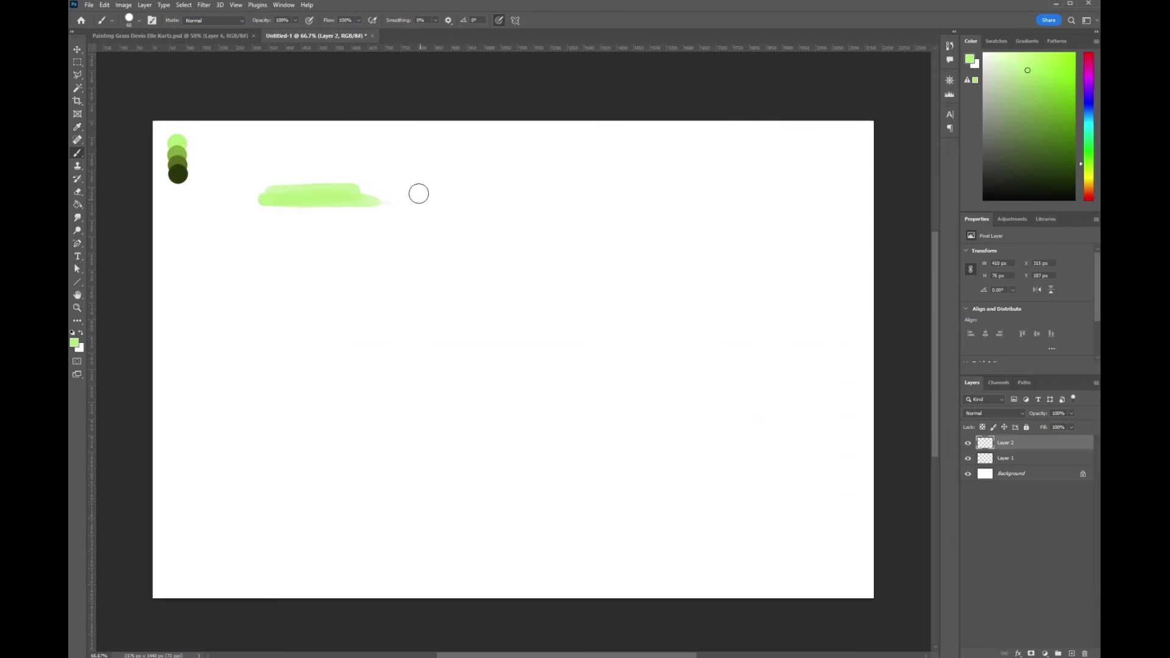
{"action": "key", "text": "x"}
{"action": "left_click", "coordinate": [176, 142], "text": "alt"}
{"action": "left_click_drag", "start_coordinate": [250, 193], "coordinate": [375, 196]}
{"action": "left_click_drag", "start_coordinate": [249, 187], "coordinate": [374, 197]}
{"action": "key", "text": "]"}
{"action": "key", "text": "]"}
{"action": "key", "text": "]"}
{"action": "left_click_drag", "start_coordinate": [261, 195], "coordinate": [425, 187]}
Step: Paint a mid-green band and an olive band below the light green one, using colours sampled from the palette dots
{"action": "left_click", "coordinate": [185, 148], "text": "alt"}
{"action": "mouse_move", "coordinate": [344, 201]}
{"action": "left_mouse_down"}
{"action": "mouse_move", "coordinate": [290, 204]}
{"action": "mouse_move", "coordinate": [397, 201]}
{"action": "mouse_move", "coordinate": [250, 209]}
{"action": "mouse_move", "coordinate": [425, 222]}
{"action": "left_mouse_up"}
{"action": "left_click_drag", "start_coordinate": [260, 223], "coordinate": [417, 218]}
{"action": "left_click", "coordinate": [178, 161], "text": "alt"}
{"action": "left_click_drag", "start_coordinate": [238, 239], "coordinate": [440, 229]}
{"action": "left_click_drag", "start_coordinate": [247, 241], "coordinate": [425, 241]}
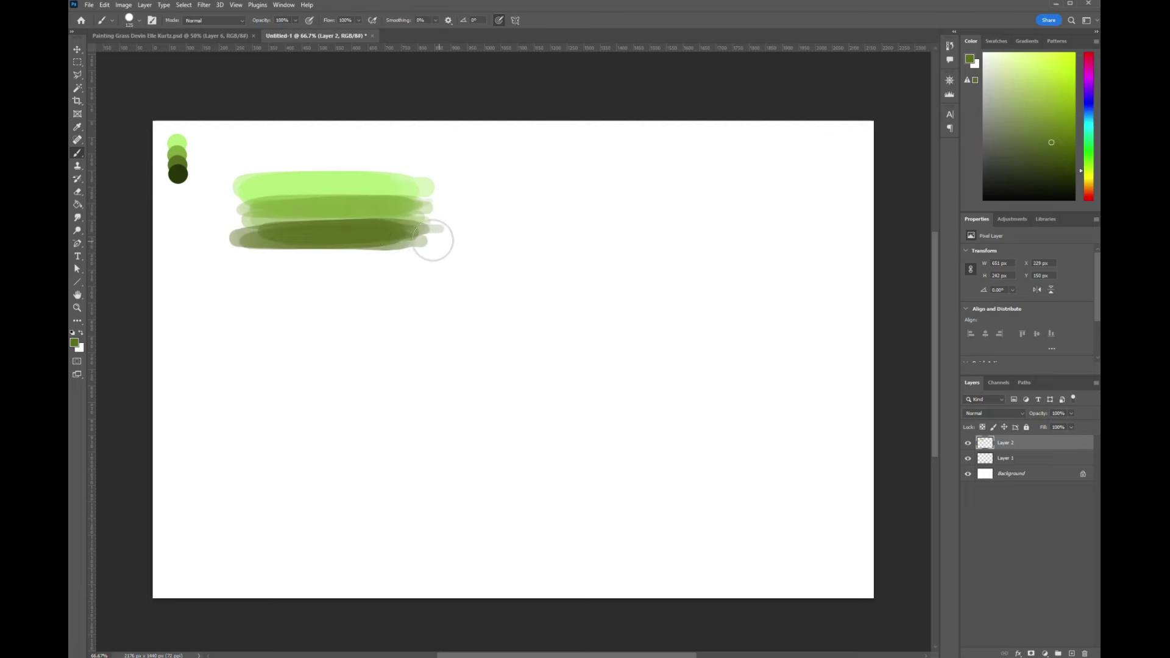
Step: Shift the olive towards a purer green, paint the bottom band with it, and blend its upper edge with sampled mid-greens
{"action": "key", "text": "i"}
{"action": "left_click_drag", "start_coordinate": [1088, 170], "coordinate": [1088, 159]}
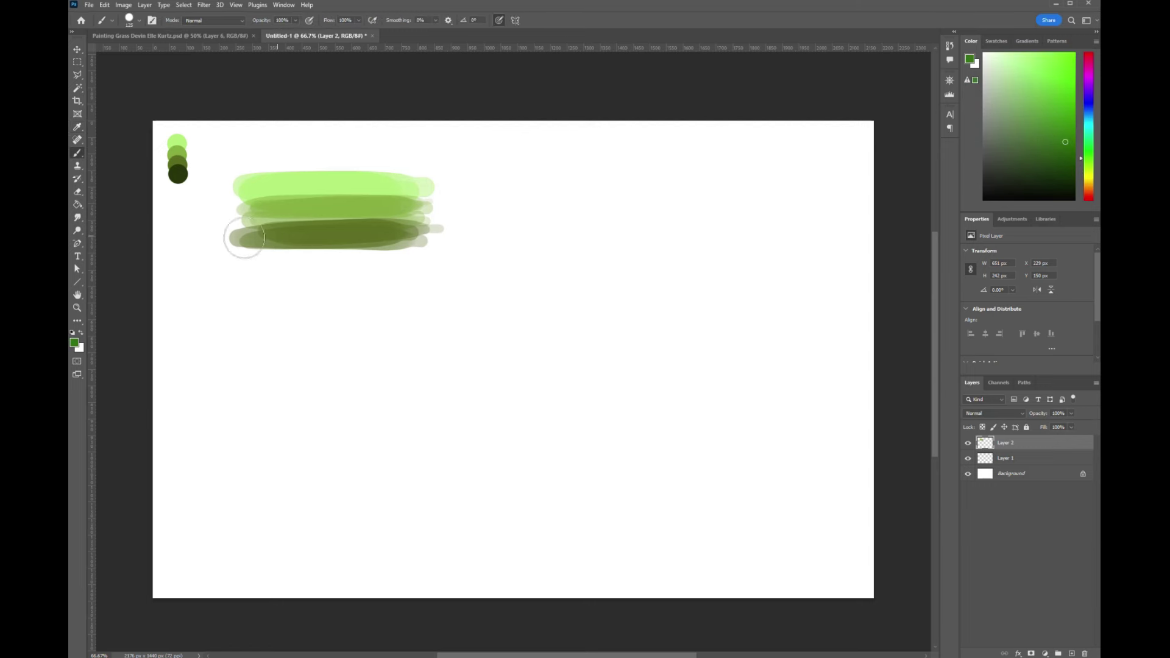
{"action": "left_click_drag", "start_coordinate": [245, 237], "coordinate": [410, 234]}
{"action": "left_click", "coordinate": [374, 215], "text": "alt"}
{"action": "left_click_drag", "start_coordinate": [278, 226], "coordinate": [421, 229]}
{"action": "left_click", "coordinate": [381, 220], "text": "alt"}
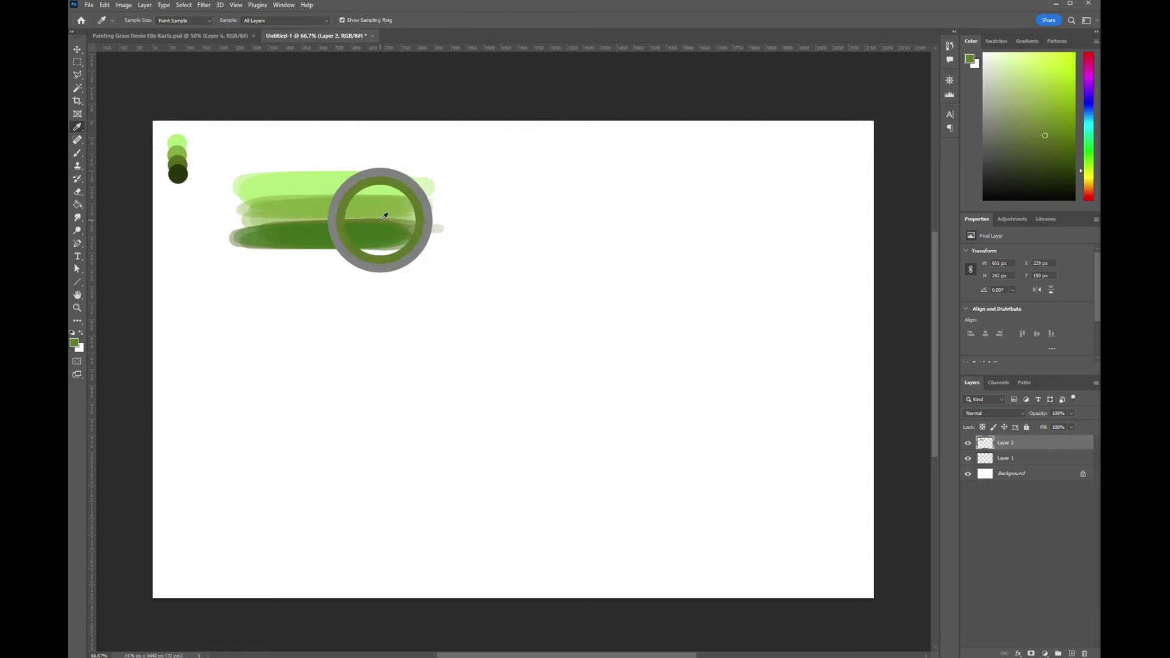
{"action": "left_click_drag", "start_coordinate": [253, 220], "coordinate": [435, 220]}
Step: Widen and smooth the four stacked green bands with strokes in colours sampled from each band
{"action": "left_click", "coordinate": [331, 176], "text": "alt"}
{"action": "left_click_drag", "start_coordinate": [232, 178], "coordinate": [429, 179]}
{"action": "left_click", "coordinate": [289, 200], "text": "alt"}
{"action": "left_click_drag", "start_coordinate": [239, 206], "coordinate": [416, 201]}
{"action": "left_click", "coordinate": [300, 228], "text": "alt"}
{"action": "mouse_move", "coordinate": [229, 228]}
{"action": "left_mouse_down"}
{"action": "mouse_move", "coordinate": [410, 217]}
{"action": "mouse_move", "coordinate": [434, 243]}
{"action": "left_mouse_up"}
{"action": "key", "text": "ctrl+z"}
{"action": "left_click", "coordinate": [331, 240], "text": "alt"}
{"action": "left_click_drag", "start_coordinate": [251, 245], "coordinate": [398, 244]}
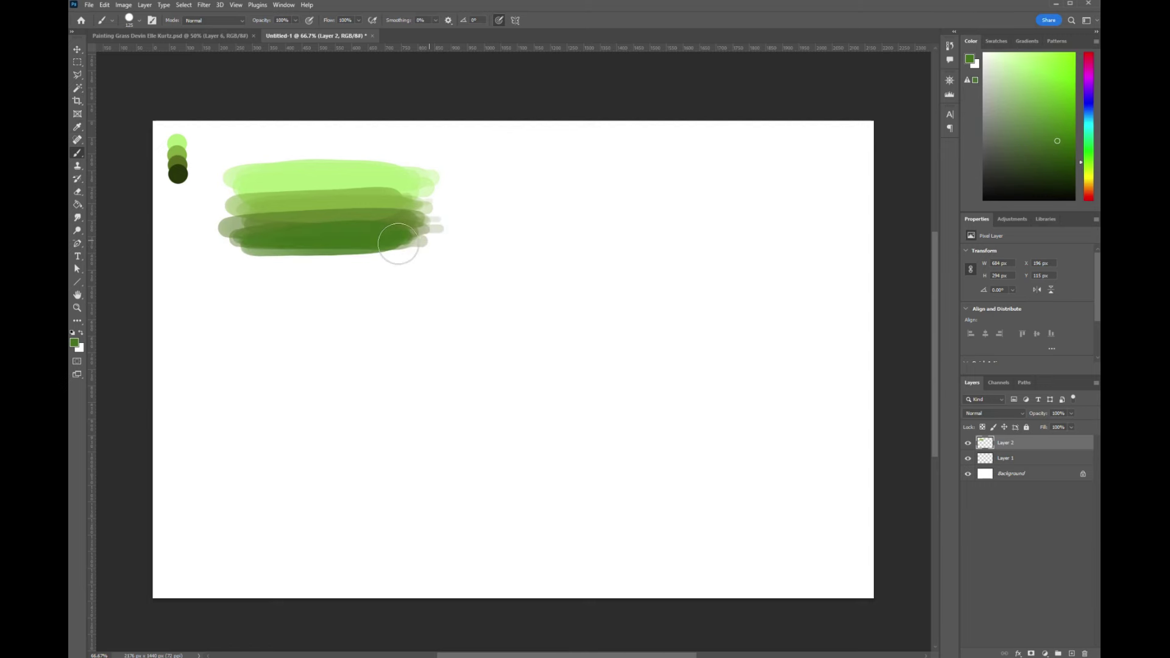
{"action": "left_click_drag", "start_coordinate": [243, 254], "coordinate": [439, 250]}
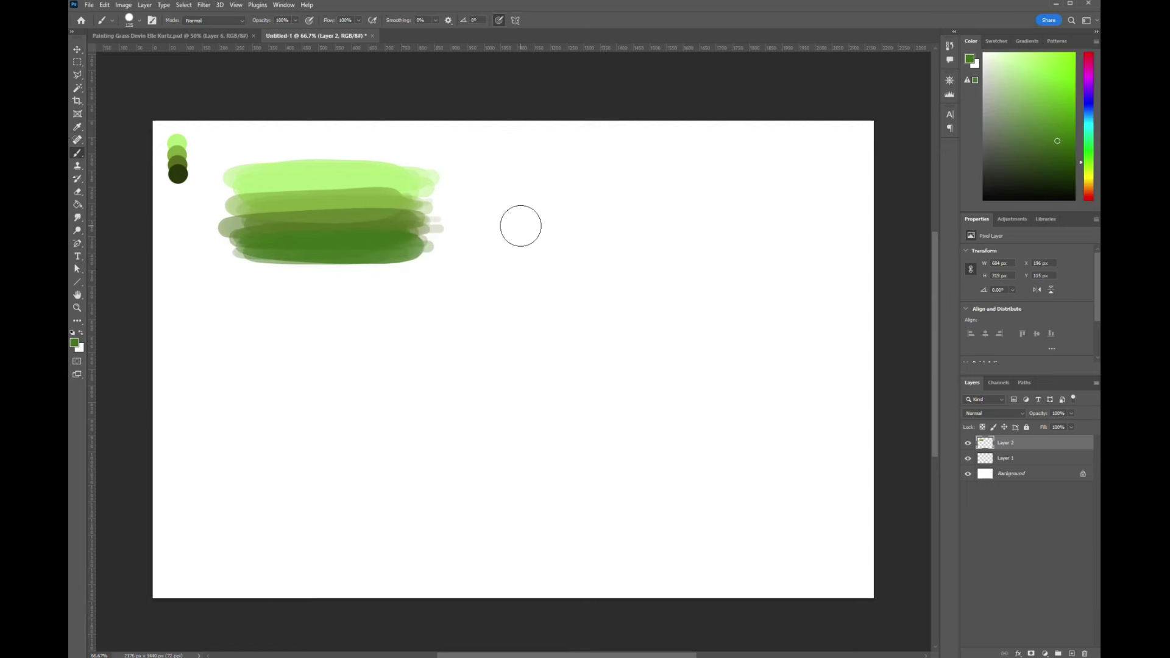
Step: Move the banded green swatch slightly down and to the right on the canvas
{"action": "key", "text": "ctrl+t"}
{"action": "left_click_drag", "start_coordinate": [428, 175], "coordinate": [445, 188]}
{"action": "key", "text": "Return"}
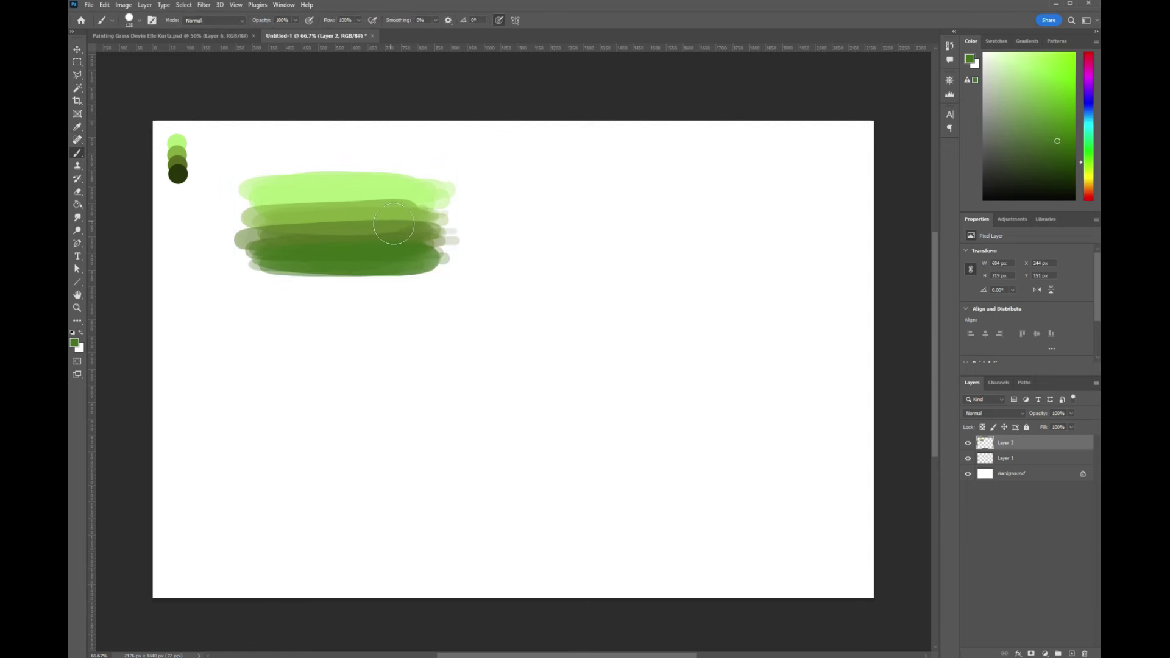
Step: Switch to a recently used textured brush and sample the light green from the top band
{"action": "left_click", "coordinate": [139, 20]}
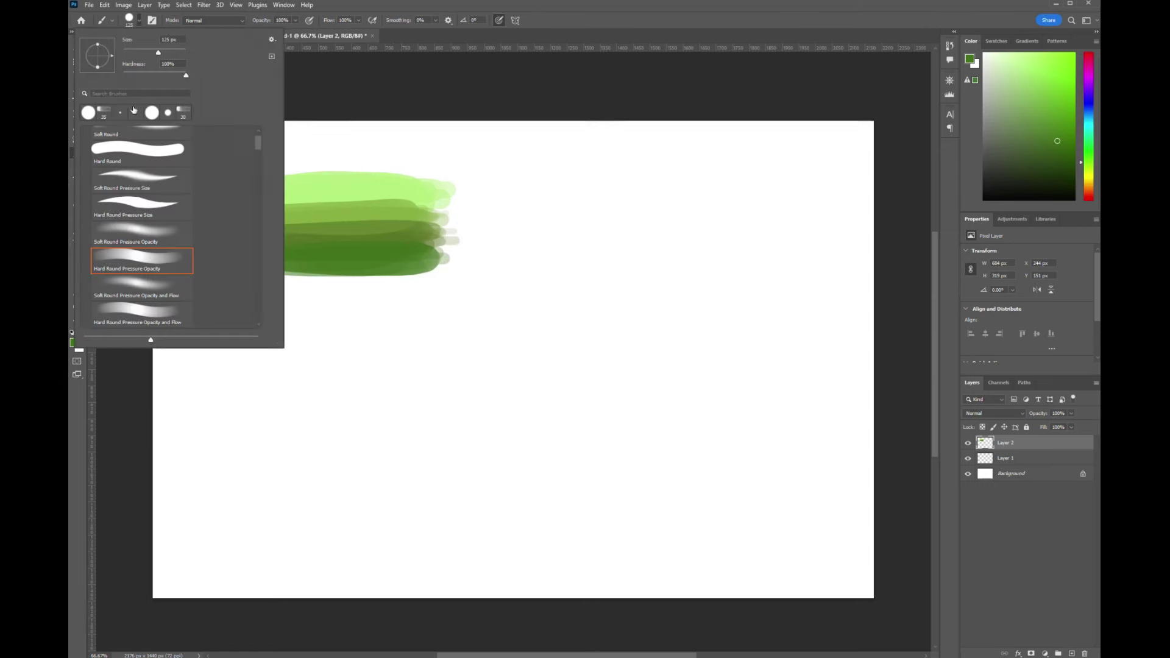
{"action": "left_click", "coordinate": [105, 112]}
{"action": "left_click_drag", "start_coordinate": [329, 204], "coordinate": [374, 198]}
{"action": "key", "text": "ctrl+z"}
{"action": "left_click", "coordinate": [273, 203], "text": "alt"}
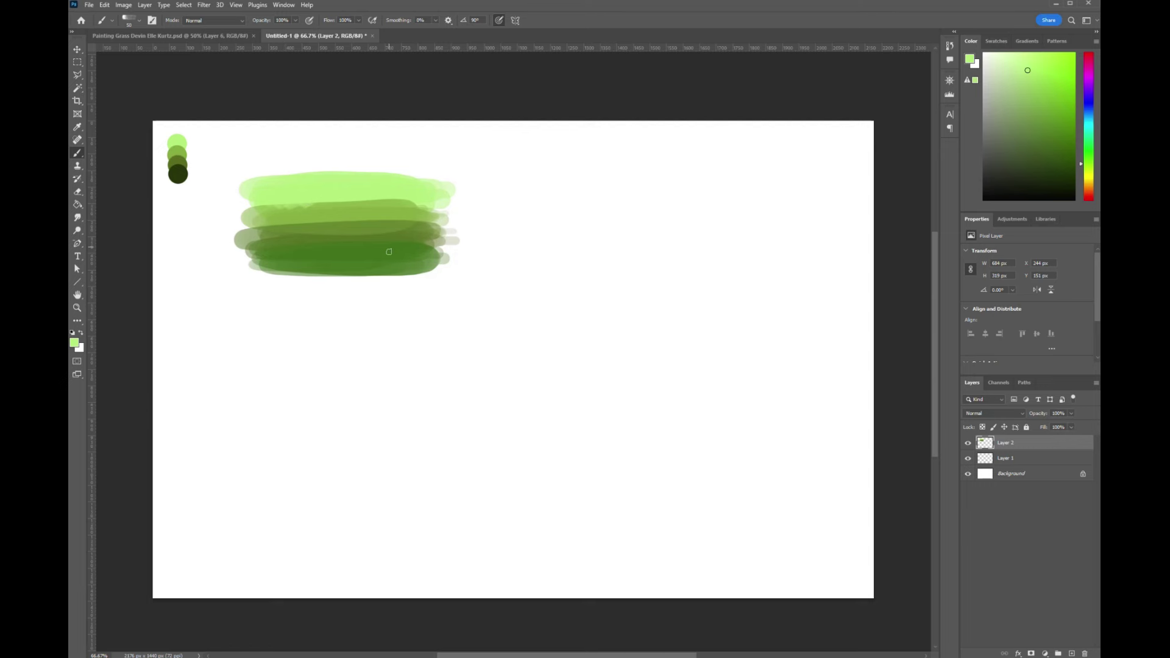
{"action": "key", "text": "ctrl+t"}
{"action": "left_click_drag", "start_coordinate": [456, 180], "coordinate": [392, 183]}
{"action": "left_click_drag", "start_coordinate": [345, 224], "coordinate": [352, 191]}
{"action": "key", "text": "Return"}
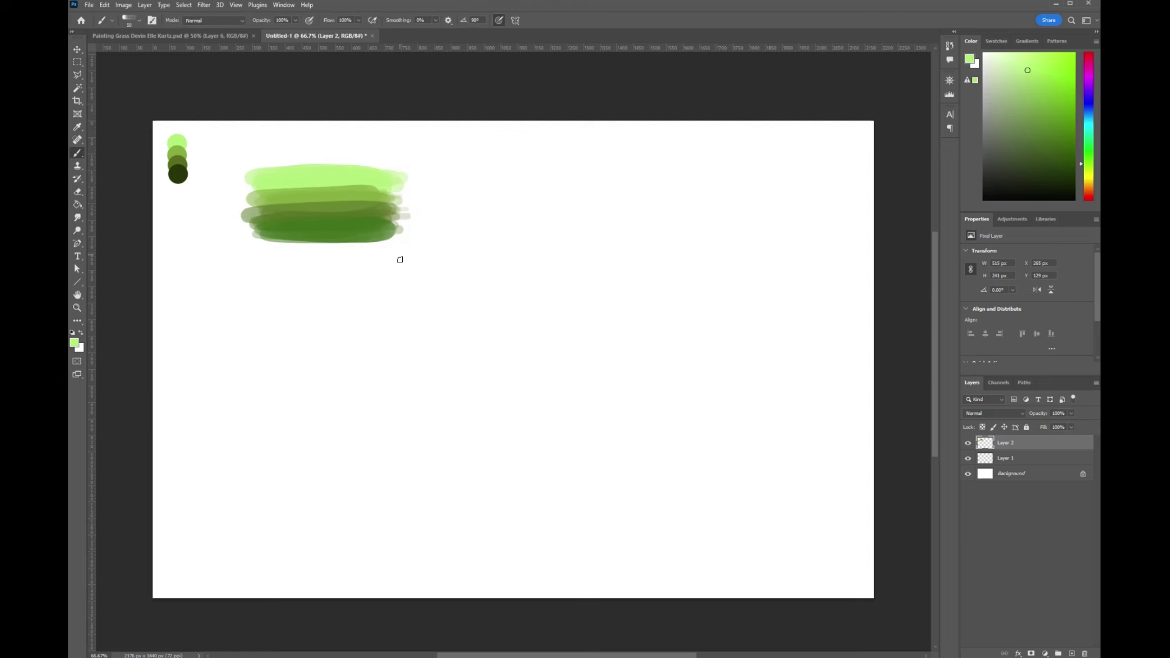
{"action": "key", "text": "v"}
{"action": "mouse_move", "coordinate": [355, 223]}
{"action": "left_mouse_down"}
{"action": "mouse_move", "coordinate": [348, 251]}
{"action": "mouse_move", "coordinate": [674, 244]}
{"action": "mouse_move", "coordinate": [642, 249]}
{"action": "mouse_move", "coordinate": [650, 237]}
{"action": "left_mouse_up"}
{"action": "key", "text": "ctrl+z"}
{"action": "key", "text": "ctrl+z"}
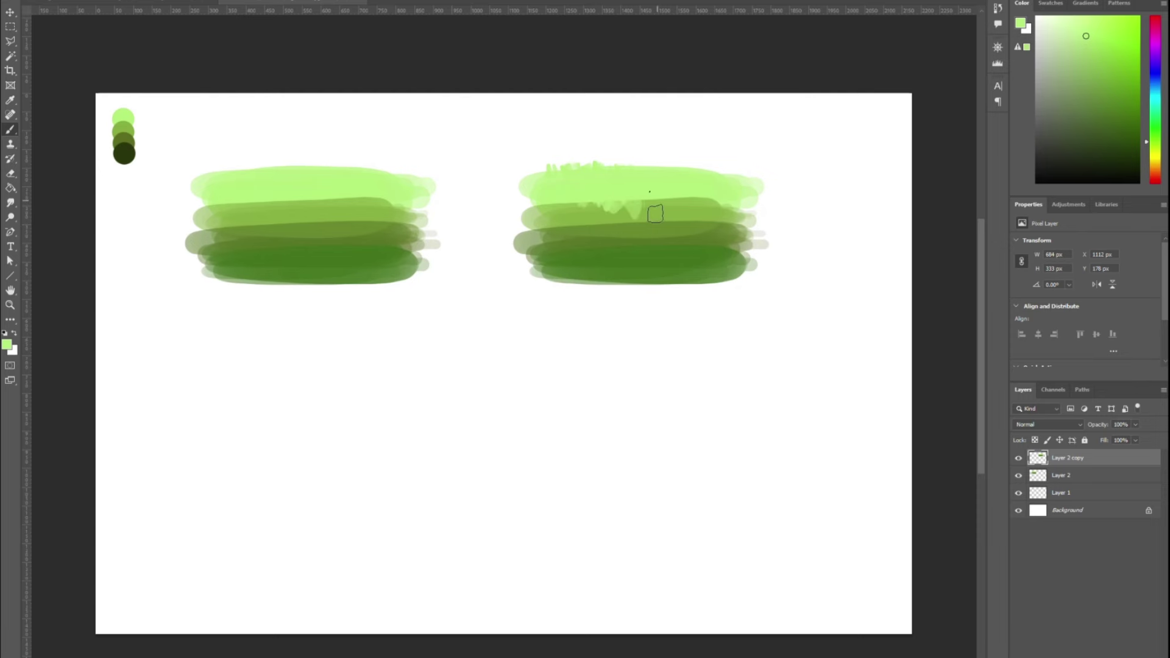
Step: Break up the band transitions of the copied swatch with short textured strokes in sampled mid and dark greens
{"action": "left_click", "coordinate": [662, 195], "text": "alt"}
{"action": "mouse_move", "coordinate": [632, 207]}
{"action": "left_mouse_down"}
{"action": "mouse_move", "coordinate": [697, 200]}
{"action": "mouse_move", "coordinate": [735, 211]}
{"action": "mouse_move", "coordinate": [691, 234]}
{"action": "mouse_move", "coordinate": [724, 217]}
{"action": "mouse_move", "coordinate": [717, 213]}
{"action": "mouse_move", "coordinate": [748, 230]}
{"action": "mouse_move", "coordinate": [683, 246]}
{"action": "mouse_move", "coordinate": [678, 200]}
{"action": "left_mouse_up"}
{"action": "left_click_drag", "start_coordinate": [545, 204], "coordinate": [564, 200]}
{"action": "mouse_move", "coordinate": [557, 249]}
{"action": "left_mouse_down"}
{"action": "mouse_move", "coordinate": [596, 233]}
{"action": "mouse_move", "coordinate": [734, 253]}
{"action": "left_mouse_up"}
{"action": "left_click", "coordinate": [628, 235], "text": "alt"}
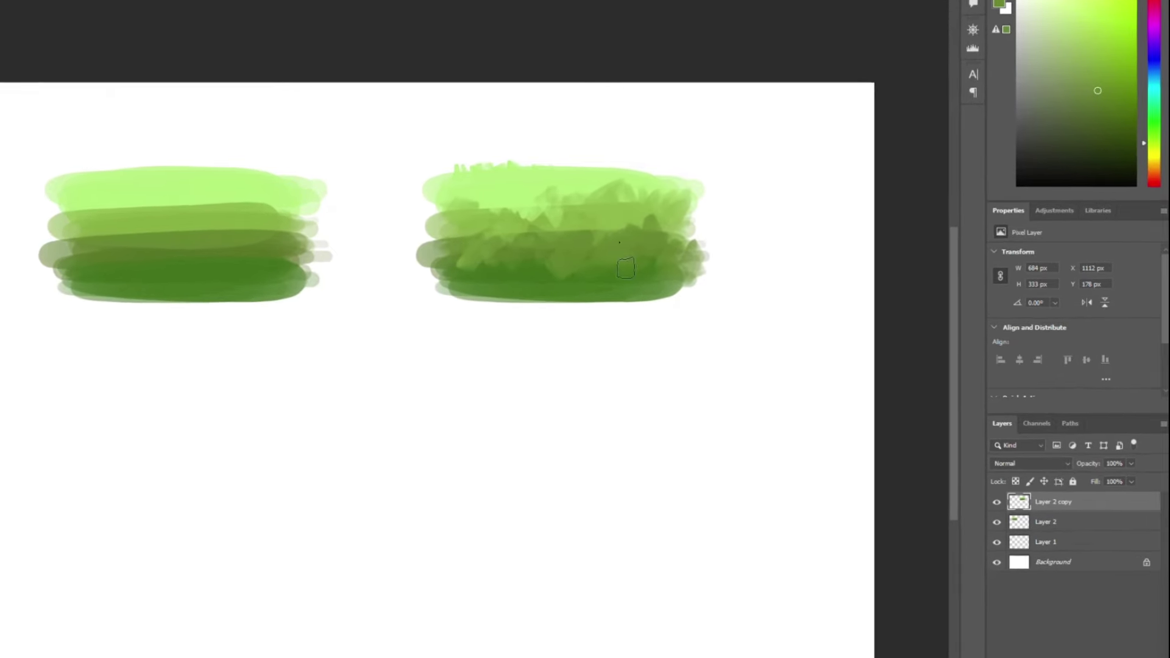
{"action": "left_click", "coordinate": [621, 273], "text": "alt"}
{"action": "left_click_drag", "start_coordinate": [641, 259], "coordinate": [696, 276]}
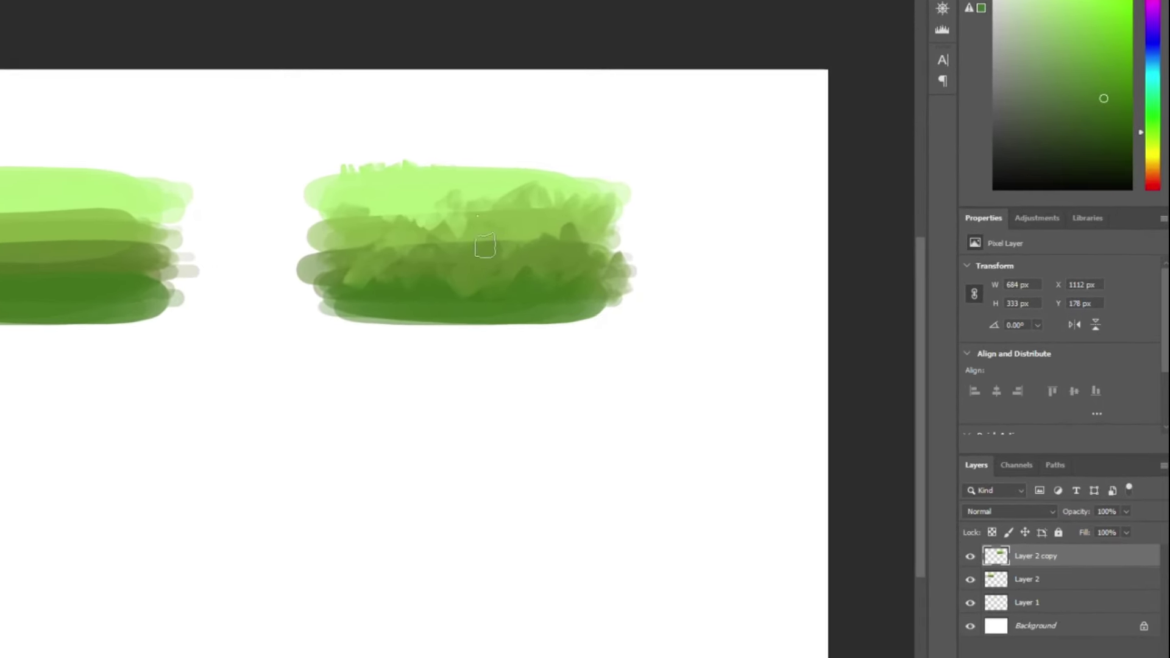
Step: Add light green tufts over the copied swatch's upper transition and roughen its top and side edges
{"action": "mouse_move", "coordinate": [354, 212]}
{"action": "left_mouse_down"}
{"action": "mouse_move", "coordinate": [366, 239]}
{"action": "mouse_move", "coordinate": [405, 241]}
{"action": "left_mouse_up"}
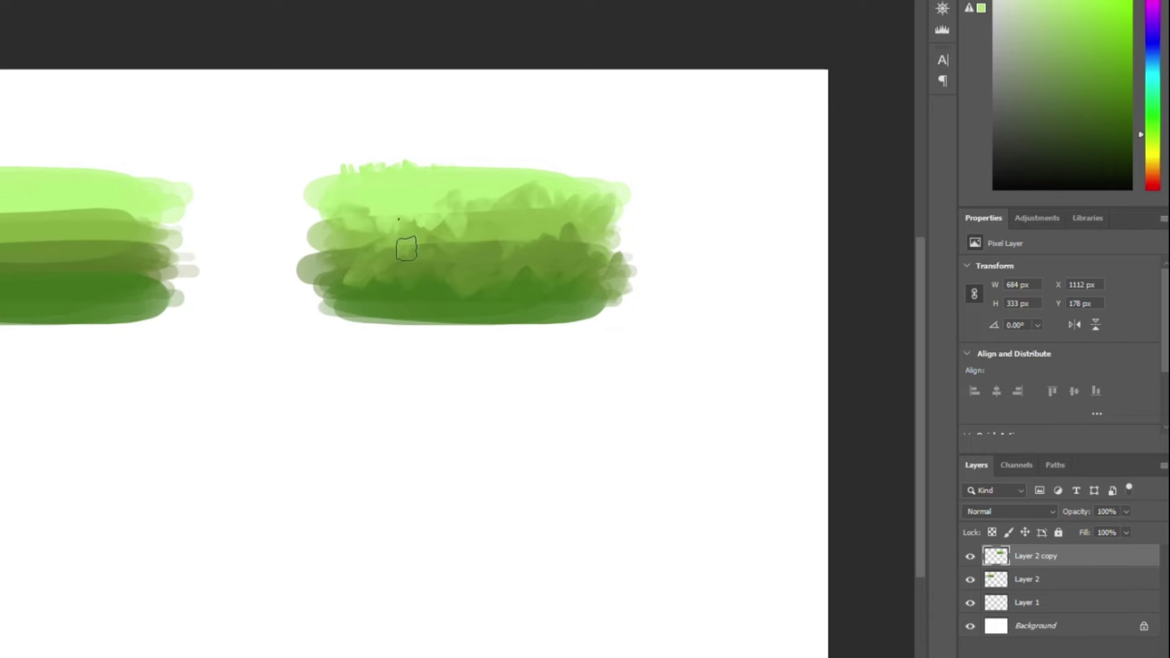
{"action": "left_click_drag", "start_coordinate": [496, 202], "coordinate": [606, 207]}
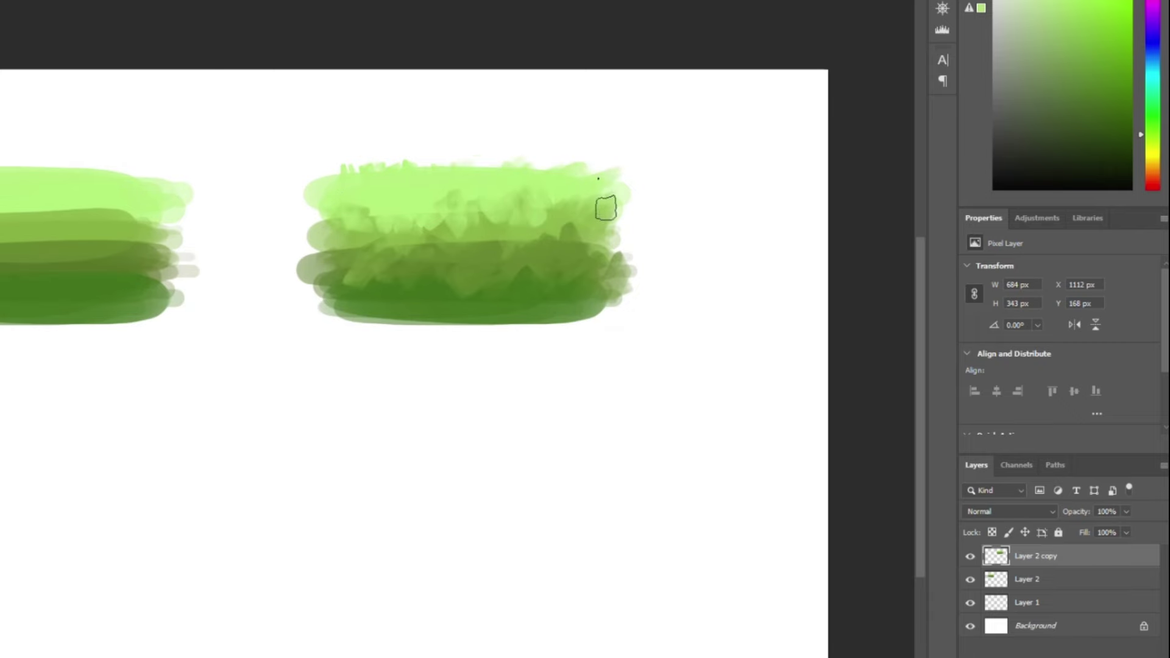
{"action": "mouse_move", "coordinate": [332, 237]}
{"action": "left_mouse_down"}
{"action": "mouse_move", "coordinate": [431, 215]}
{"action": "mouse_move", "coordinate": [368, 198]}
{"action": "mouse_move", "coordinate": [453, 194]}
{"action": "mouse_move", "coordinate": [336, 209]}
{"action": "left_mouse_up"}
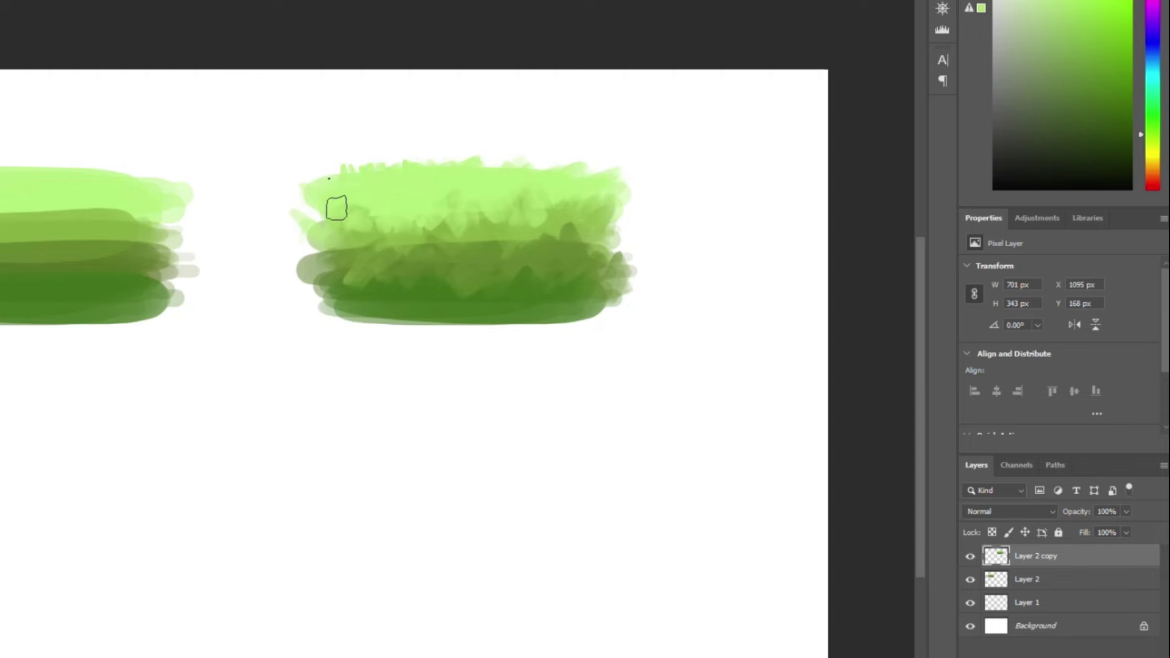
Step: Paint clumps of sampled olive and mid-green over the middle and lower part of the copied swatch
{"action": "left_click", "coordinate": [489, 246], "text": "alt"}
{"action": "left_click_drag", "start_coordinate": [454, 260], "coordinate": [505, 268]}
{"action": "left_click", "coordinate": [505, 232], "text": "alt"}
{"action": "left_click_drag", "start_coordinate": [417, 239], "coordinate": [462, 255]}
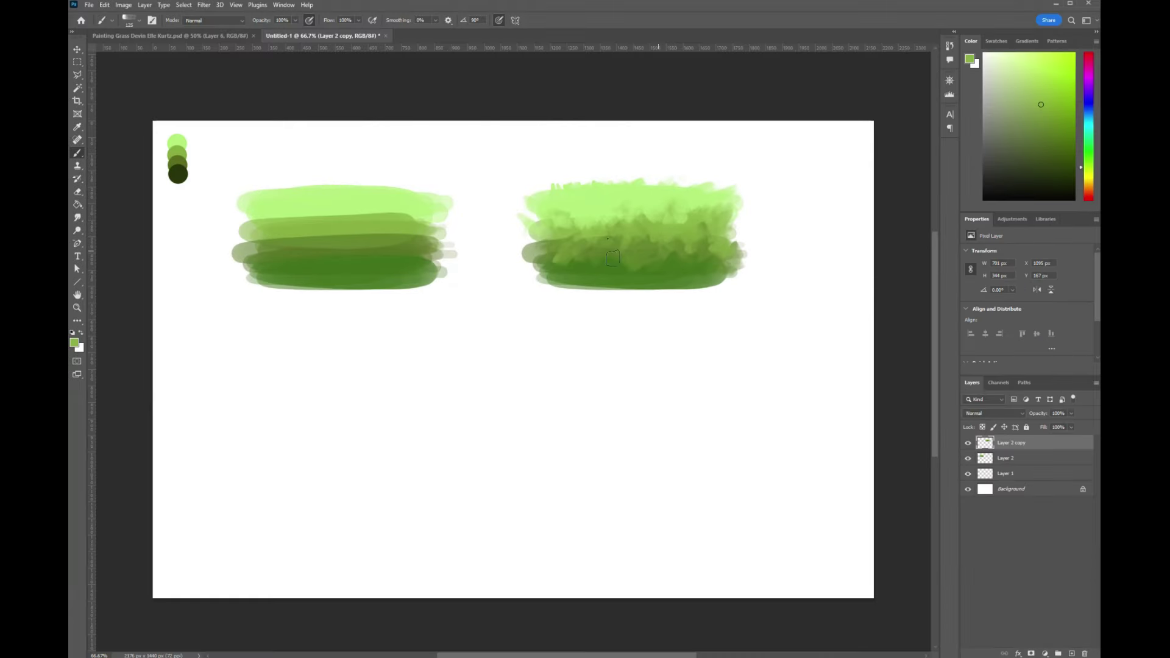
Step: Duplicate the textured swatch, place the copy below the first swatch, and return to the Brush tool
{"action": "mouse_move", "coordinate": [655, 298]}
{"action": "left_mouse_down"}
{"action": "mouse_move", "coordinate": [592, 278]}
{"action": "mouse_move", "coordinate": [632, 276]}
{"action": "mouse_move", "coordinate": [557, 292]}
{"action": "mouse_move", "coordinate": [618, 285]}
{"action": "mouse_move", "coordinate": [629, 298]}
{"action": "mouse_move", "coordinate": [649, 287]}
{"action": "mouse_move", "coordinate": [595, 263]}
{"action": "mouse_move", "coordinate": [672, 289]}
{"action": "mouse_move", "coordinate": [679, 260]}
{"action": "mouse_move", "coordinate": [761, 301]}
{"action": "mouse_move", "coordinate": [517, 422]}
{"action": "mouse_move", "coordinate": [366, 443]}
{"action": "mouse_move", "coordinate": [404, 457]}
{"action": "left_mouse_up"}
{"action": "key", "text": "v"}
{"action": "key", "text": "ctrl+j"}
{"action": "key", "text": "b"}
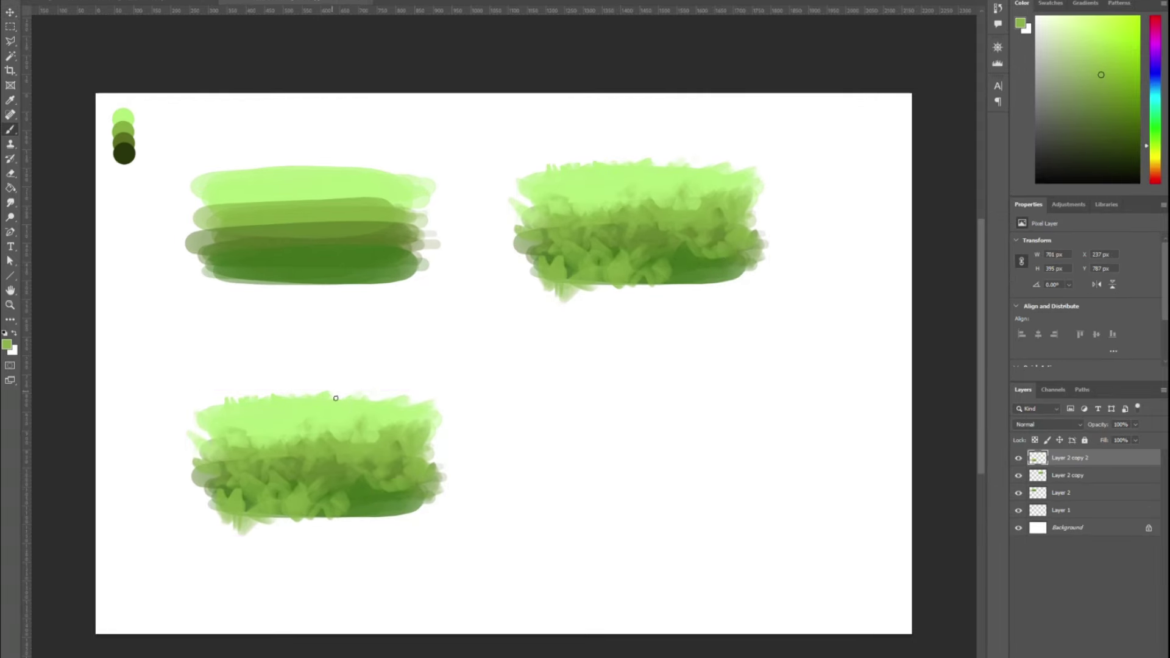
Step: Add a new layer and paint a small grass blade in sampled light green on the third swatch's top edge
{"action": "key", "text": "ctrl+z"}
{"action": "left_click", "coordinate": [1124, 656]}
{"action": "left_click", "coordinate": [340, 402], "text": "alt"}
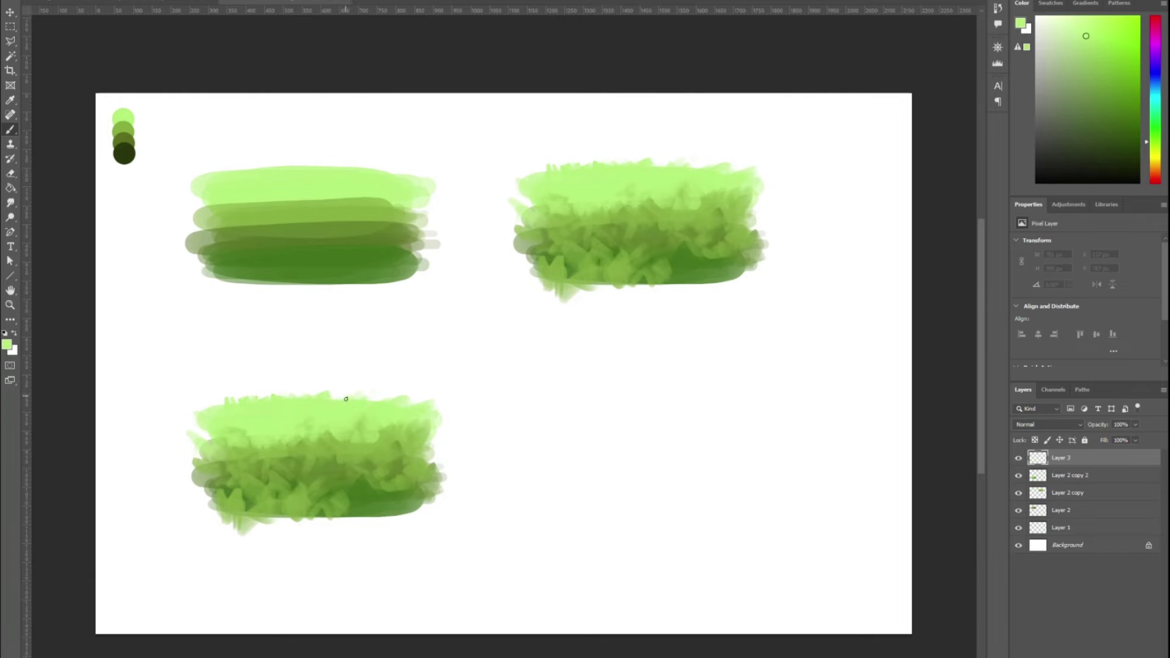
{"action": "left_click_drag", "start_coordinate": [344, 401], "coordinate": [334, 382]}
Step: Open the Navigator and paint thin light green grass blades along the top edge of the third swatch
{"action": "scroll", "coordinate": [354, 453], "scroll_direction": "up", "scroll_amount": 5}
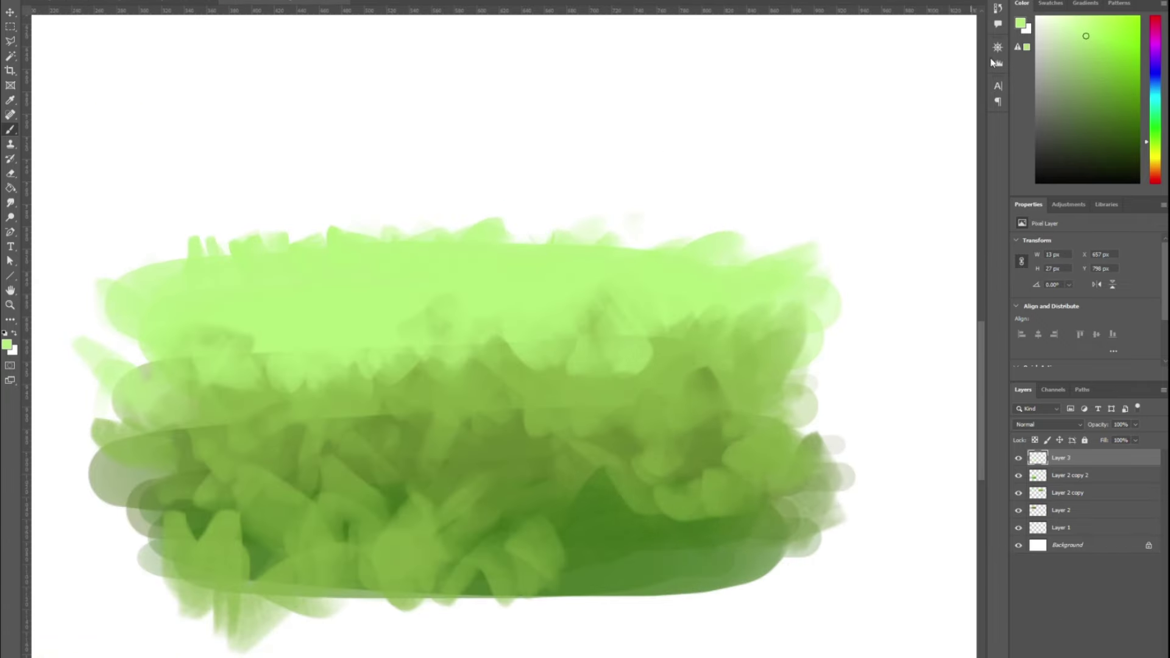
{"action": "left_click", "coordinate": [997, 63]}
{"action": "scroll", "coordinate": [552, 405], "scroll_direction": "down", "scroll_amount": 5}
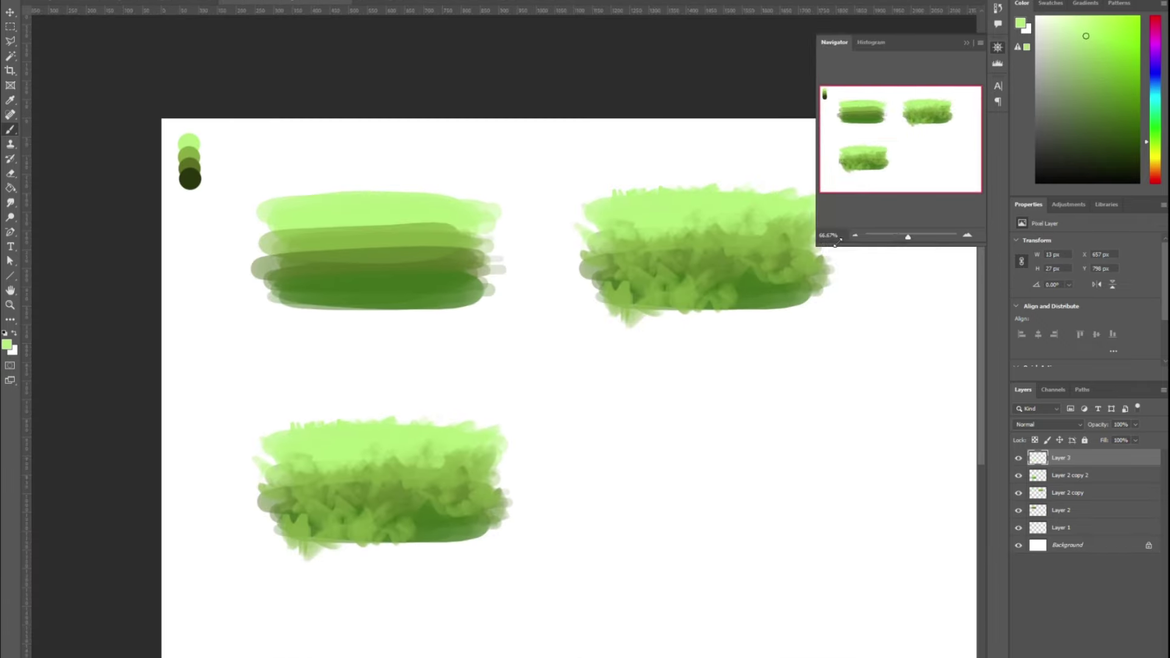
{"action": "left_click_drag", "start_coordinate": [411, 421], "coordinate": [390, 435]}
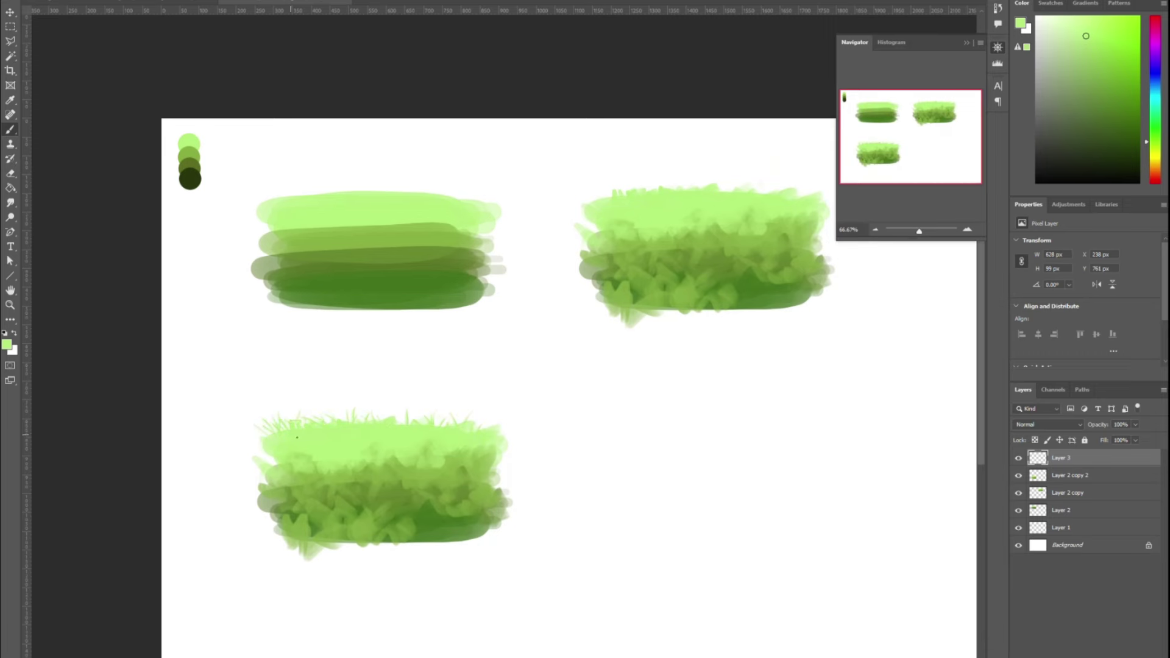
Step: Paint grass blades through the third swatch's middle and along its bottom edge, using adjusted and sampled light, mid and dark greens
{"action": "left_click", "coordinate": [1160, 151]}
{"action": "left_click", "coordinate": [1074, 65]}
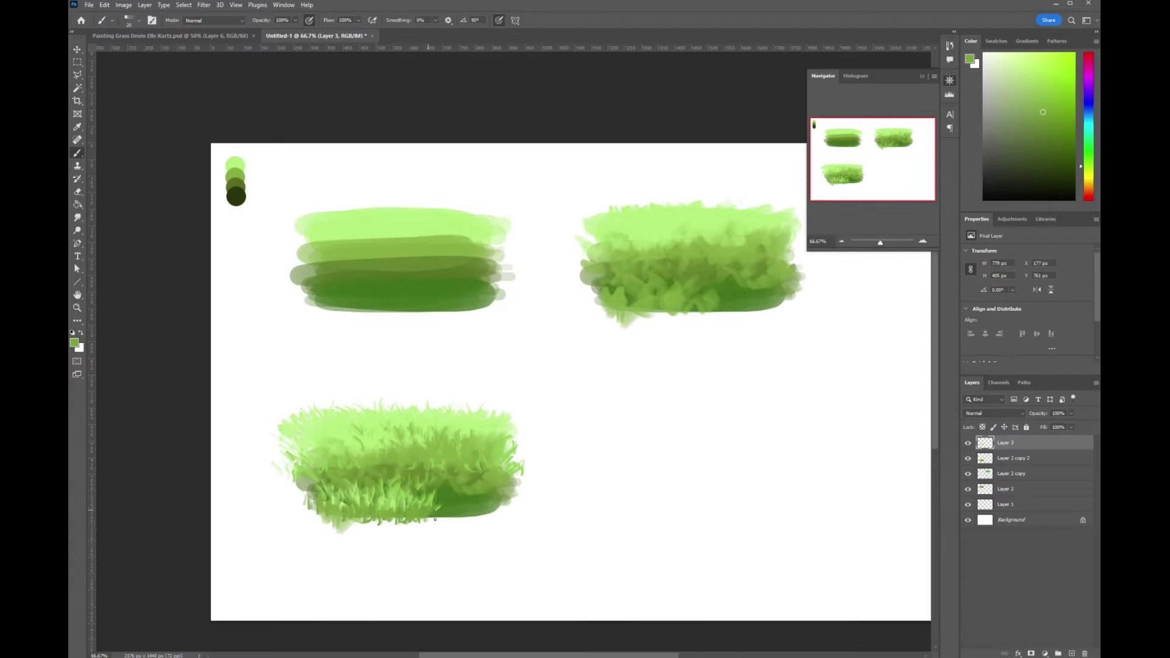
{"action": "left_click", "coordinate": [566, 409], "text": "alt"}
{"action": "left_click", "coordinate": [451, 489], "text": "alt"}
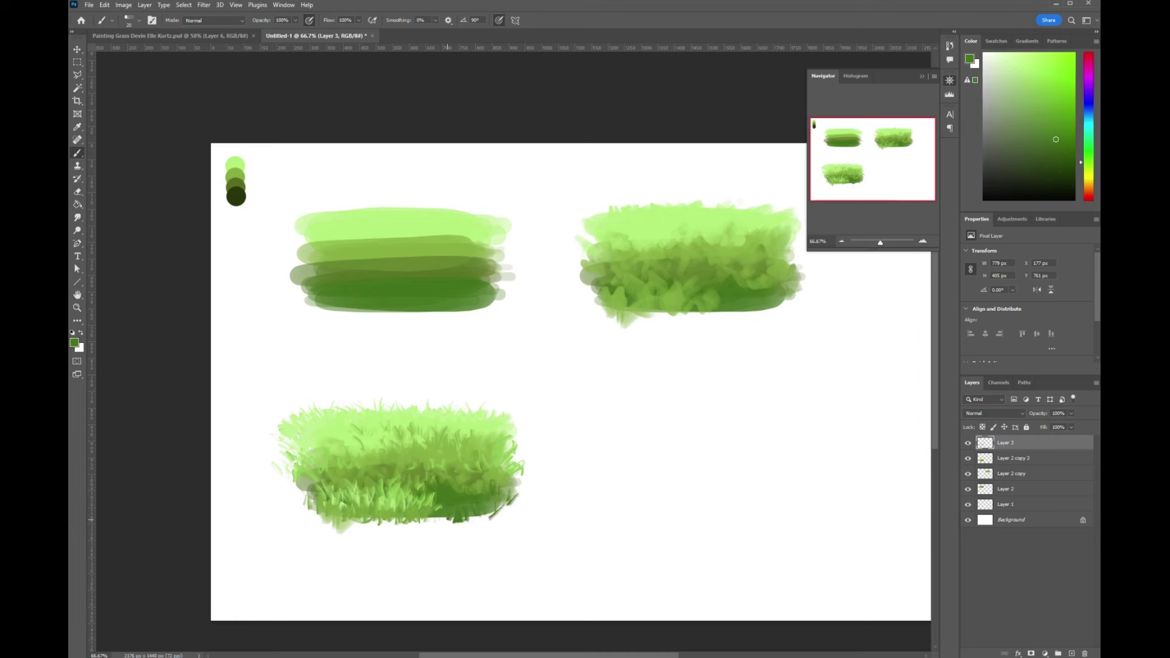
{"action": "left_click", "coordinate": [301, 479], "text": "alt"}
{"action": "mouse_move", "coordinate": [280, 478]}
{"action": "left_mouse_down"}
{"action": "mouse_move", "coordinate": [290, 511]}
{"action": "mouse_move", "coordinate": [315, 517]}
{"action": "left_mouse_up"}
{"action": "left_click", "coordinate": [320, 507], "text": "alt"}
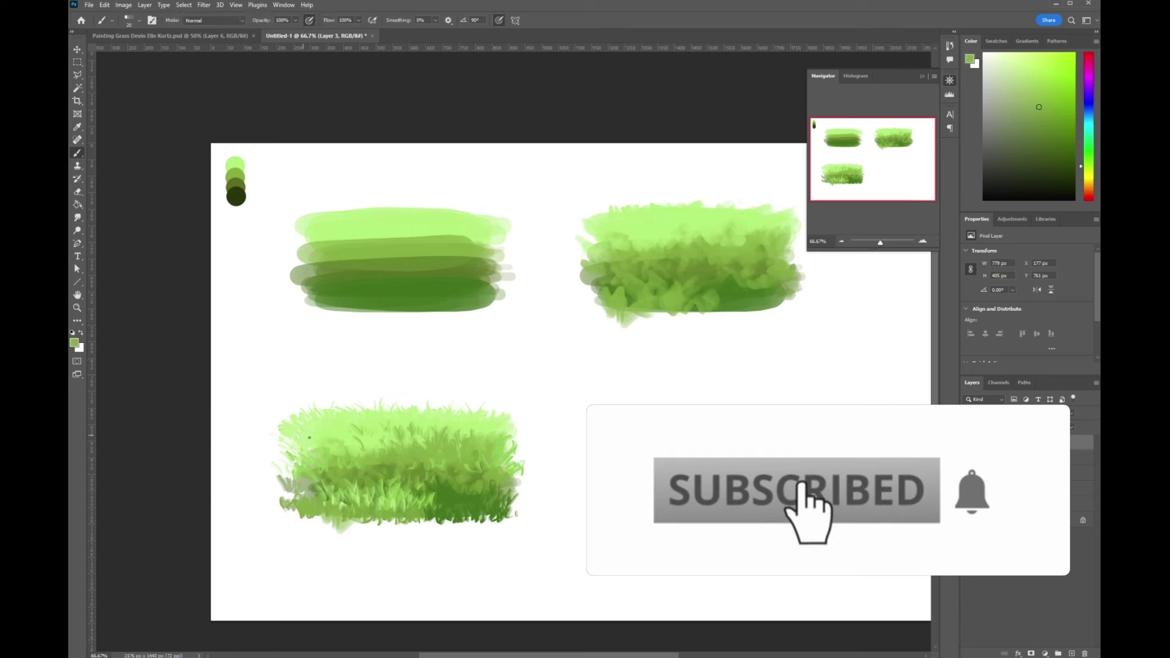
Step: Enlarge the brush to 60 px and fill out the third swatch's left side with sampled light green
{"action": "left_click", "coordinate": [300, 442], "text": "alt"}
{"action": "key", "text": "bracketright"}
{"action": "key", "text": "bracketright"}
{"action": "key", "text": "bracketright"}
{"action": "key", "text": "bracketright"}
{"action": "left_click_drag", "start_coordinate": [295, 454], "coordinate": [288, 494]}
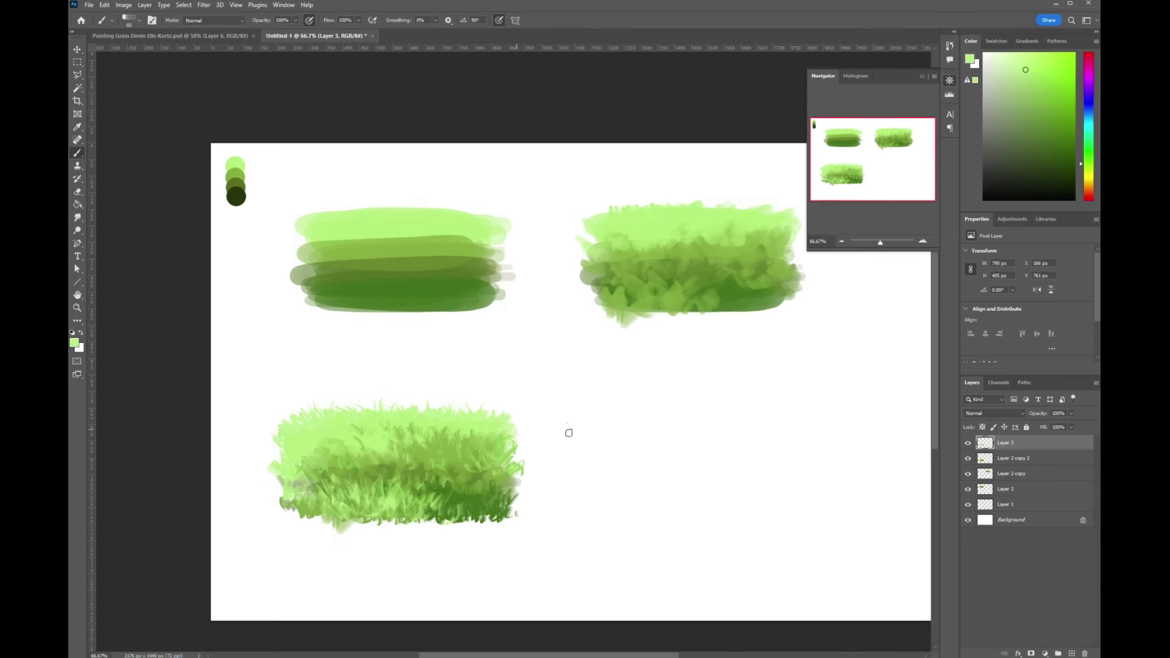
Step: Merge the grass blade layer with Layer 2 copy 2 and place a duplicate of the result to its right
{"action": "left_click", "coordinate": [1009, 464], "text": "shift"}
{"action": "key", "text": "ctrl+e"}
{"action": "key", "text": "v"}
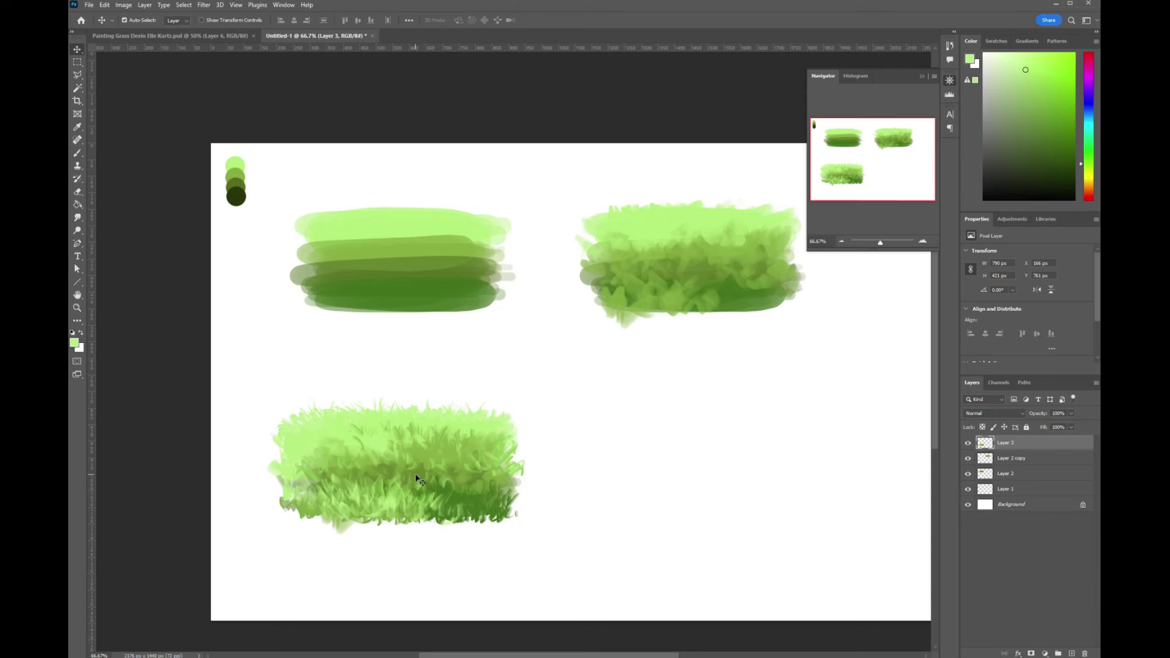
{"action": "left_click_drag", "start_coordinate": [421, 475], "coordinate": [729, 476]}
Step: Add a new layer above the duplicated grass and choose the Hard Round Pressure Size brush
{"action": "key", "text": "ctrl+alt+shift+n"}
{"action": "key", "text": "b"}
{"action": "left_click", "coordinate": [139, 21]}
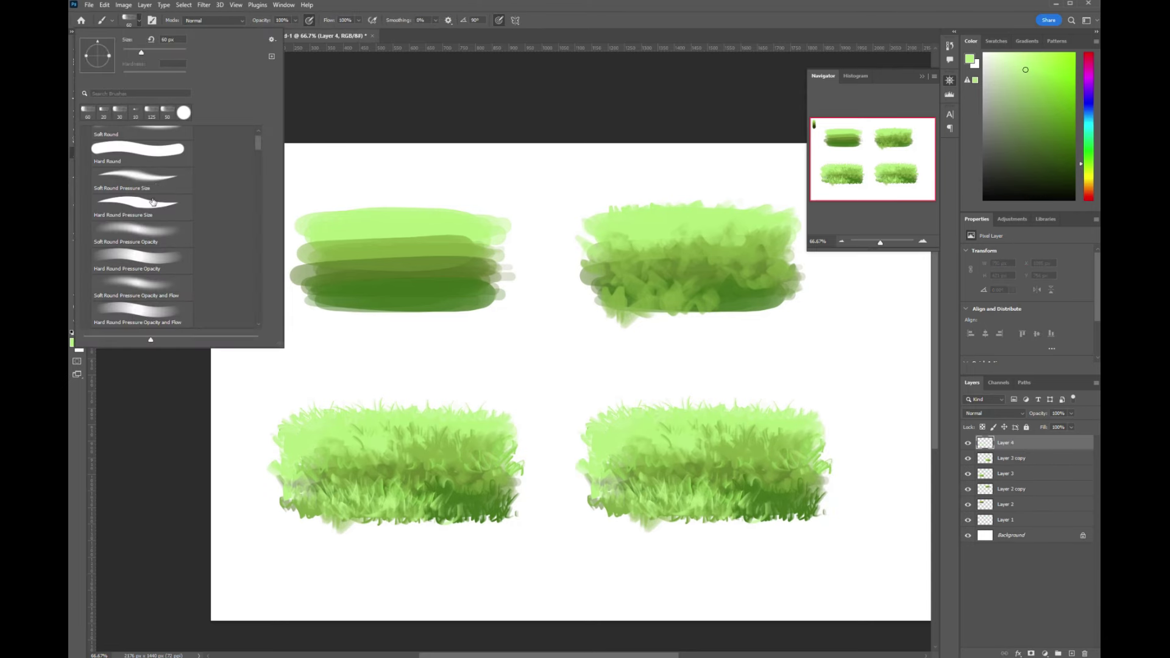
{"action": "left_click", "coordinate": [682, 449]}
Step: Paint fine accent blades over the fourth grass swatch in light yellow-green, yellow and mint green
{"action": "left_click_drag", "start_coordinate": [593, 406], "coordinate": [605, 425]}
{"action": "left_click", "coordinate": [626, 416], "text": "alt"}
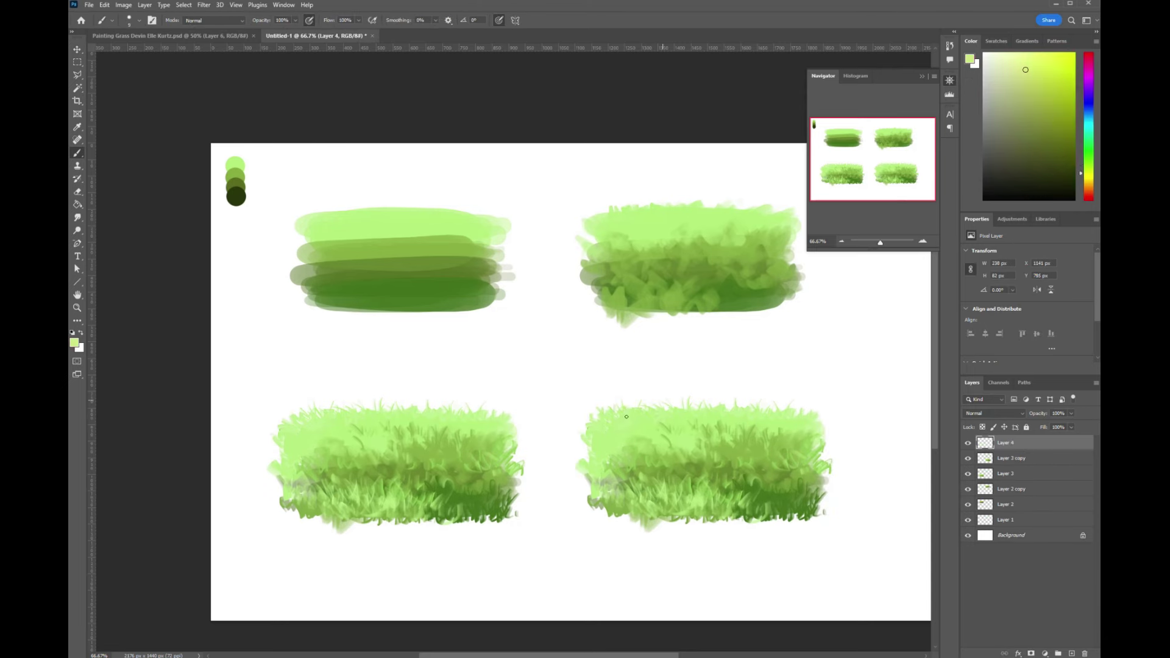
{"action": "key", "text": "ctrl+plus"}
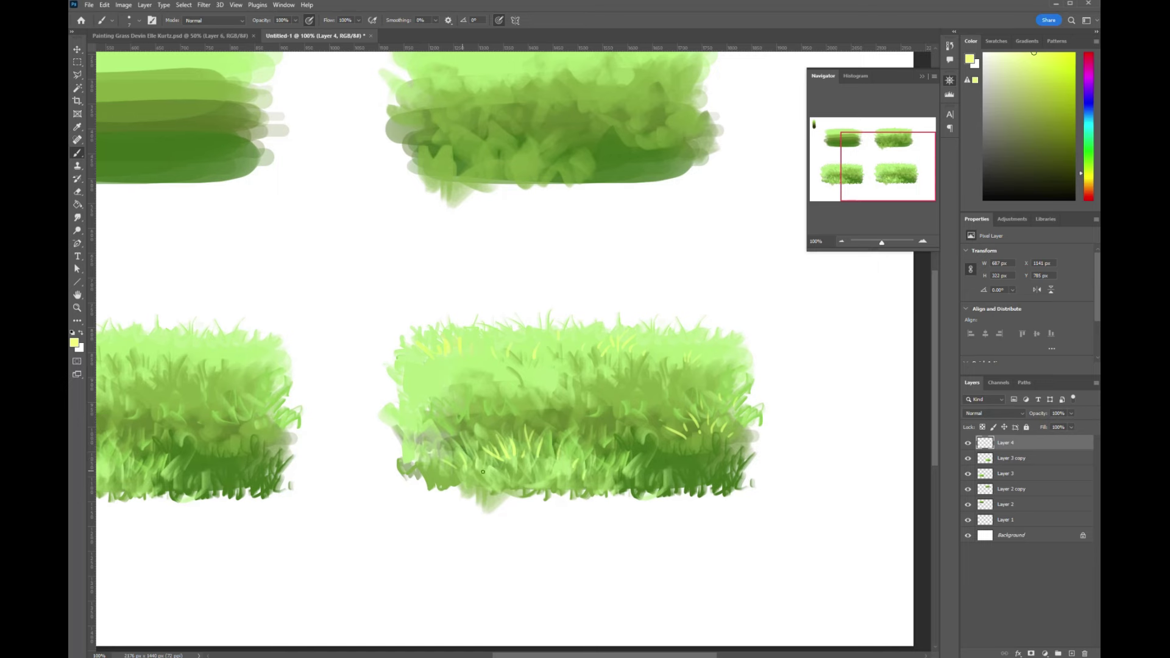
{"action": "left_click", "coordinate": [1086, 146]}
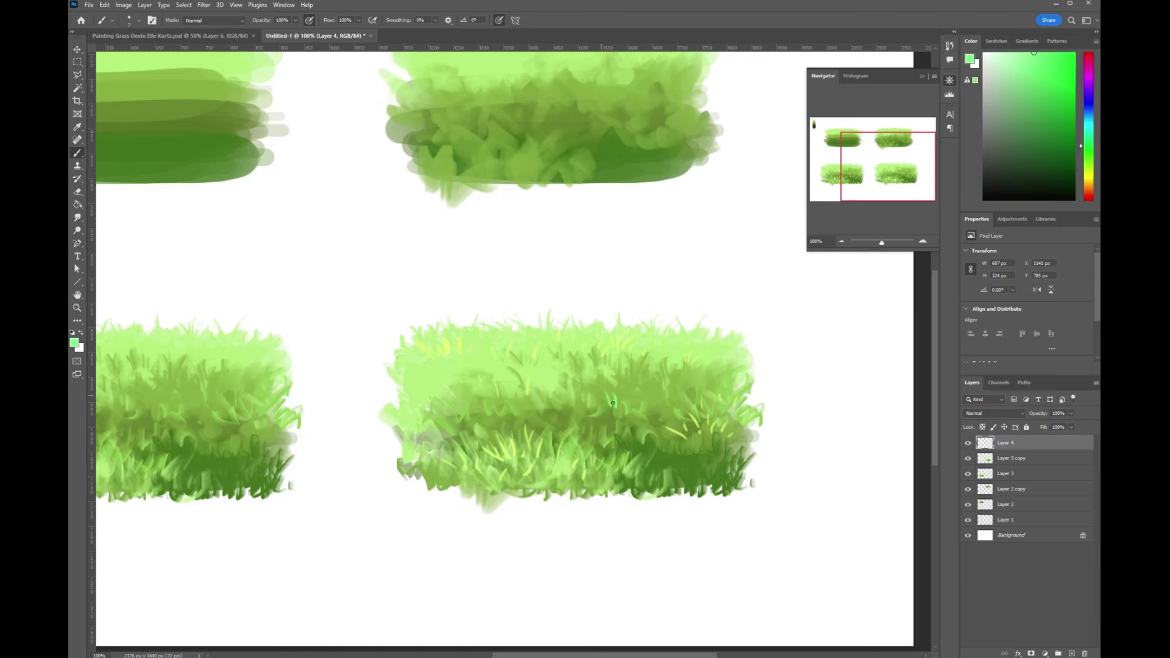
Step: Paint thin dark blades in the shaded areas of the fourth swatch, using the darkest palette green and sampled dark greens
{"action": "left_click_drag", "start_coordinate": [314, 242], "coordinate": [931, 523]}
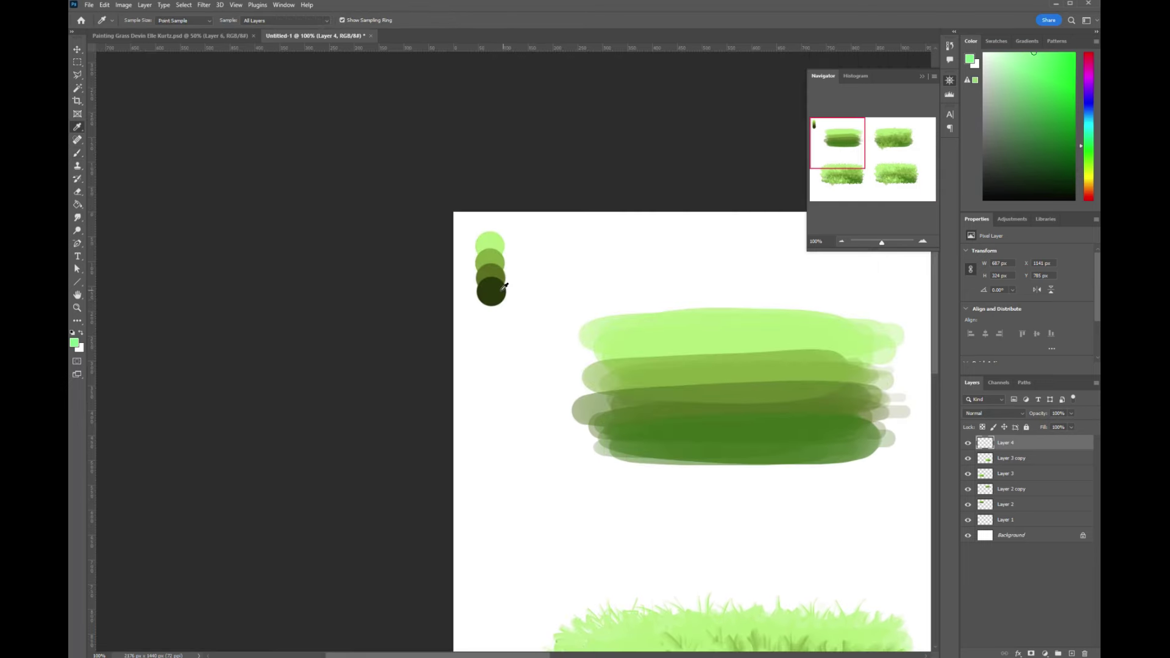
{"action": "left_click", "coordinate": [492, 290], "text": "alt"}
{"action": "left_click_drag", "start_coordinate": [854, 549], "coordinate": [197, 227]}
{"action": "mouse_move", "coordinate": [646, 450]}
{"action": "left_mouse_down"}
{"action": "mouse_move", "coordinate": [638, 426]}
{"action": "mouse_move", "coordinate": [650, 429]}
{"action": "left_mouse_up"}
{"action": "left_click", "coordinate": [656, 439], "text": "alt"}
{"action": "left_click_drag", "start_coordinate": [655, 443], "coordinate": [659, 428]}
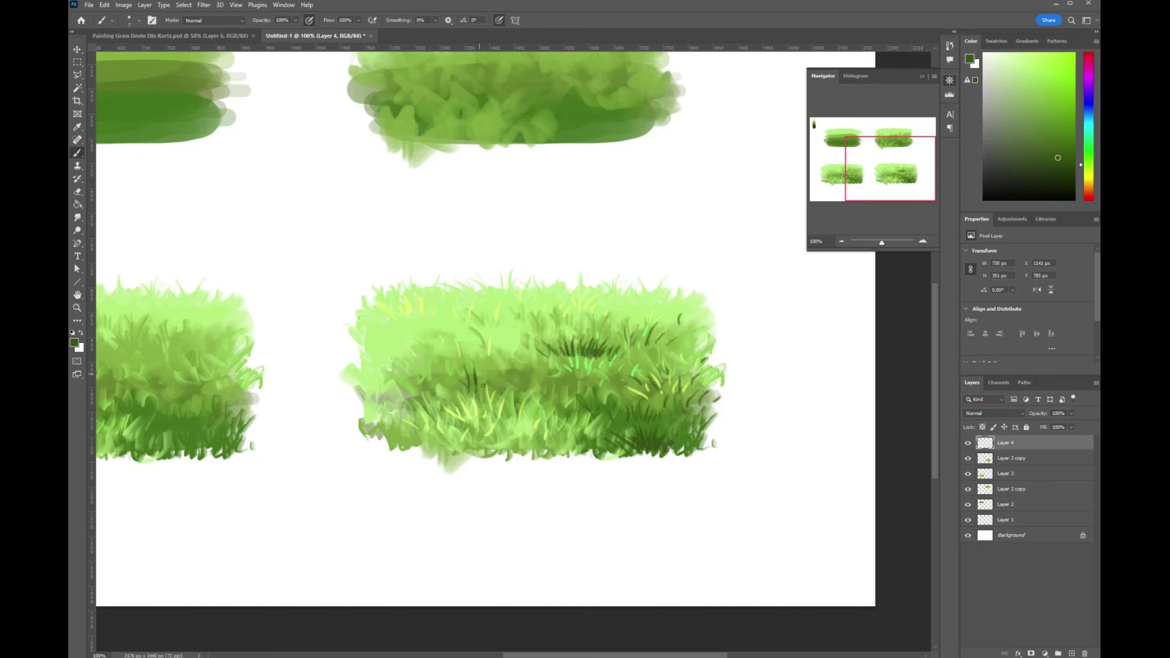
{"action": "left_click_drag", "start_coordinate": [474, 386], "coordinate": [468, 371]}
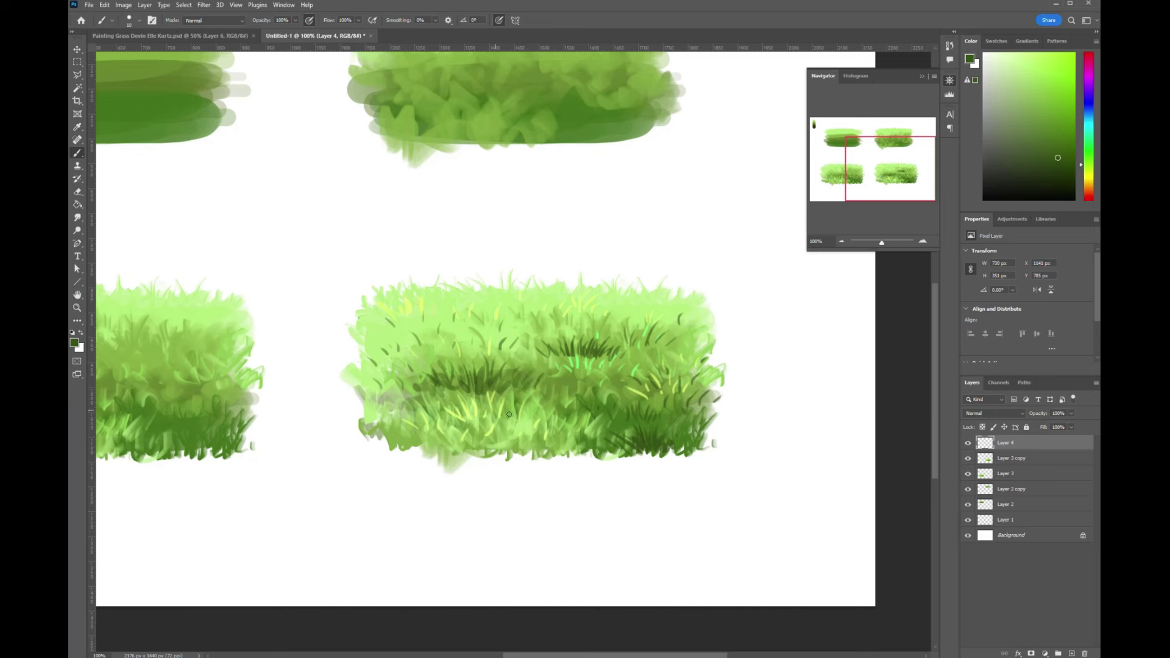
Step: Paint light green blades along the upper edge and upper-left corner of the fourth swatch, using sampled light greens
{"action": "left_click", "coordinate": [419, 292], "text": "alt"}
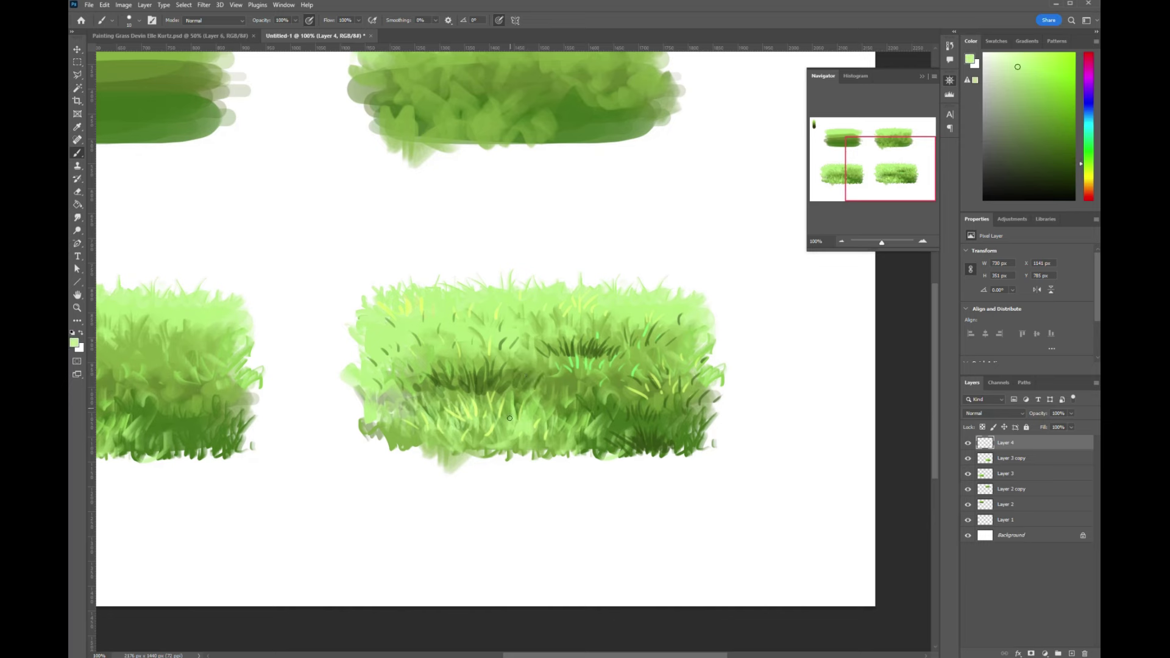
{"action": "left_click", "coordinate": [614, 359], "text": "alt"}
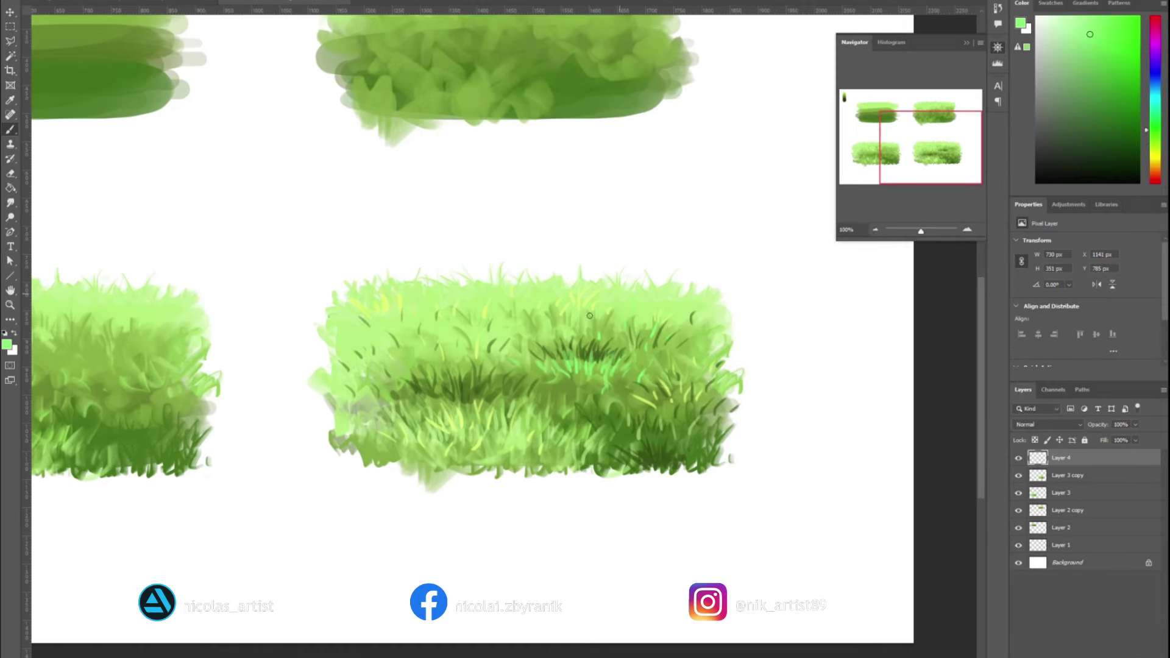
{"action": "left_click", "coordinate": [476, 378], "text": "alt"}
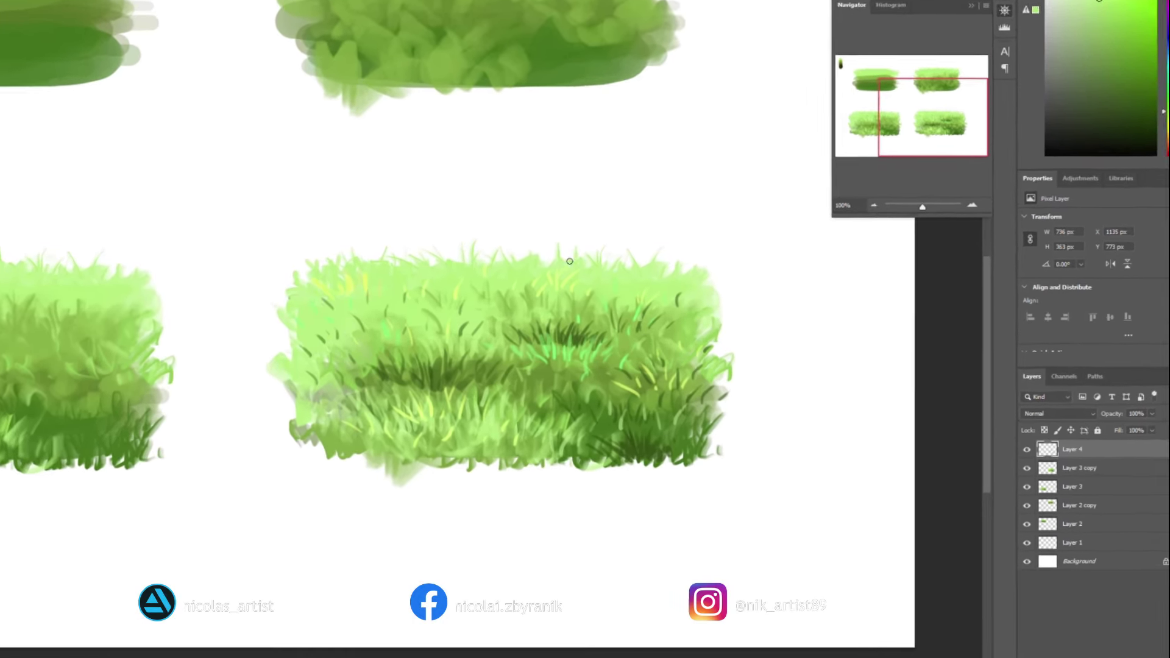
{"action": "left_click_drag", "start_coordinate": [664, 206], "coordinate": [646, 189]}
Step: Paint sampled-green blades along the fourth swatch's lower edge and a light tuft near its right side
{"action": "left_click", "coordinate": [386, 401], "text": "alt"}
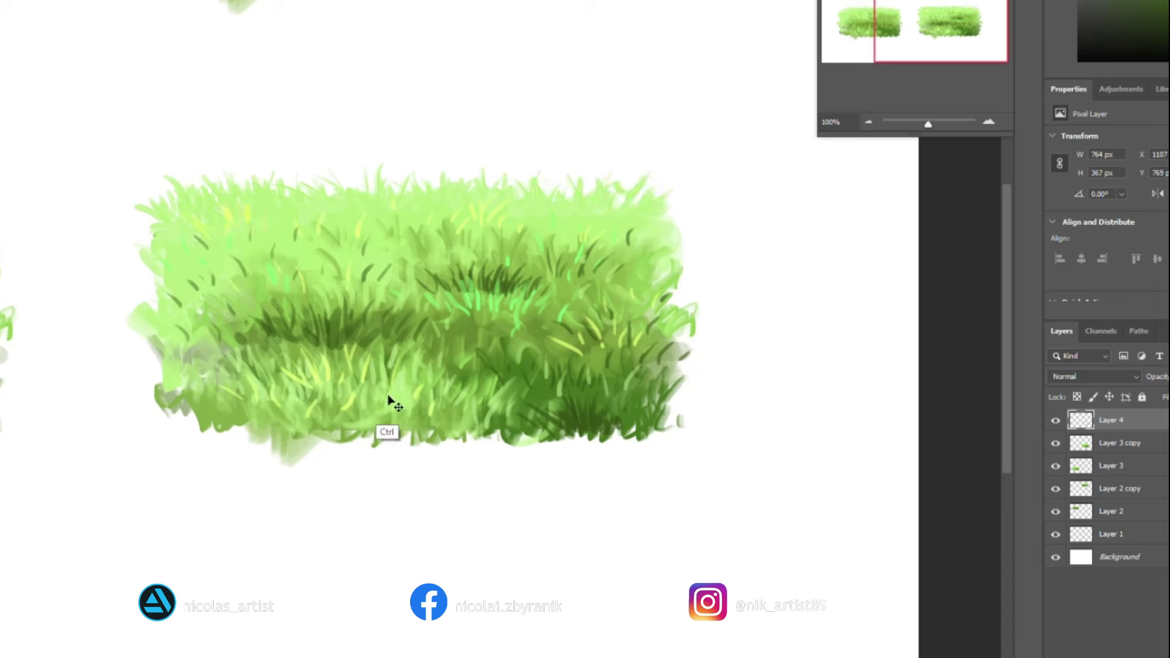
{"action": "mouse_move", "coordinate": [330, 404]}
{"action": "left_mouse_down"}
{"action": "mouse_move", "coordinate": [327, 429]}
{"action": "mouse_move", "coordinate": [349, 421]}
{"action": "left_mouse_up"}
{"action": "mouse_move", "coordinate": [385, 396]}
{"action": "left_mouse_down"}
{"action": "mouse_move", "coordinate": [383, 430]}
{"action": "mouse_move", "coordinate": [402, 436]}
{"action": "left_mouse_up"}
{"action": "mouse_move", "coordinate": [469, 420]}
{"action": "left_mouse_down"}
{"action": "mouse_move", "coordinate": [466, 440]}
{"action": "mouse_move", "coordinate": [500, 412]}
{"action": "mouse_move", "coordinate": [556, 402]}
{"action": "left_mouse_up"}
{"action": "mouse_move", "coordinate": [622, 268]}
{"action": "left_mouse_down"}
{"action": "mouse_move", "coordinate": [579, 286]}
{"action": "mouse_move", "coordinate": [640, 280]}
{"action": "mouse_move", "coordinate": [647, 250]}
{"action": "left_mouse_up"}
Step: Paint short blades in a sampled green around the dark clumps in the middle of the fourth swatch
{"action": "left_click", "coordinate": [499, 268], "text": "alt"}
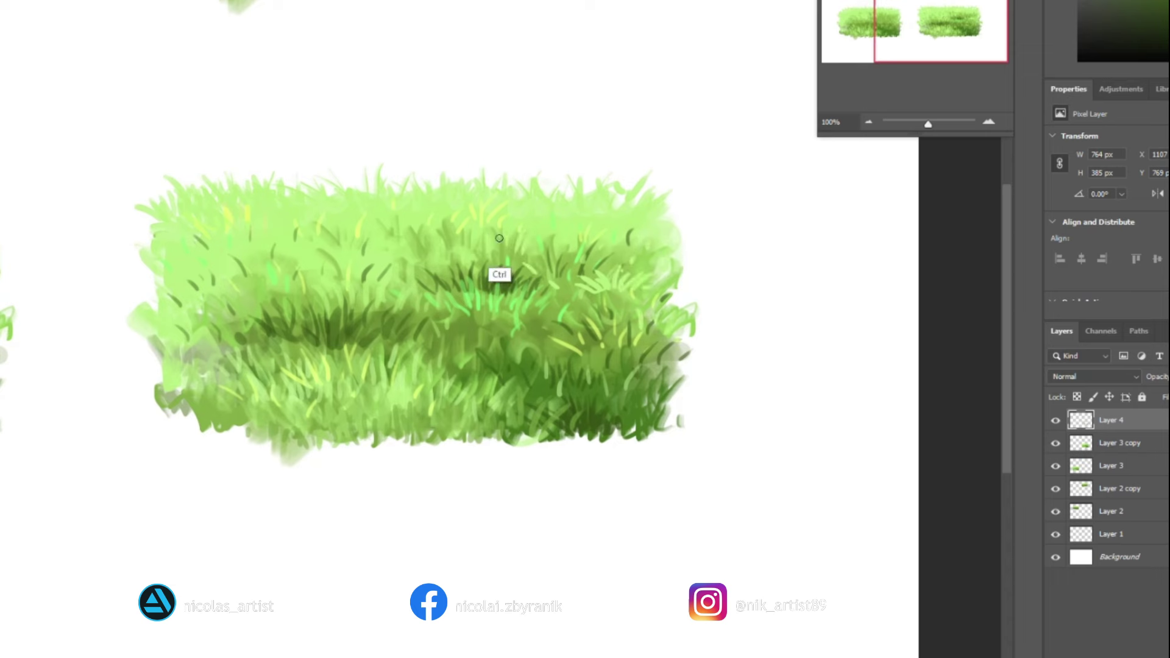
{"action": "mouse_move", "coordinate": [356, 317]}
{"action": "left_mouse_down"}
{"action": "mouse_move", "coordinate": [355, 293]}
{"action": "mouse_move", "coordinate": [402, 284]}
{"action": "left_mouse_up"}
{"action": "mouse_move", "coordinate": [428, 313]}
{"action": "left_mouse_down"}
{"action": "mouse_move", "coordinate": [419, 289]}
{"action": "mouse_move", "coordinate": [451, 302]}
{"action": "left_mouse_up"}
{"action": "left_click_drag", "start_coordinate": [518, 341], "coordinate": [529, 327]}
{"action": "mouse_move", "coordinate": [454, 308]}
{"action": "left_mouse_down"}
{"action": "mouse_move", "coordinate": [441, 284]}
{"action": "mouse_move", "coordinate": [397, 288]}
{"action": "left_mouse_up"}
{"action": "left_click_drag", "start_coordinate": [512, 336], "coordinate": [524, 318]}
{"action": "left_click_drag", "start_coordinate": [453, 345], "coordinate": [477, 313]}
{"action": "left_click_drag", "start_coordinate": [531, 352], "coordinate": [546, 318]}
Step: Paint long light green blades over the lower middle and left edge of the fourth swatch
{"action": "left_click_drag", "start_coordinate": [202, 344], "coordinate": [216, 366]}
{"action": "mouse_move", "coordinate": [202, 378]}
{"action": "left_mouse_down"}
{"action": "mouse_move", "coordinate": [191, 371]}
{"action": "mouse_move", "coordinate": [222, 332]}
{"action": "mouse_move", "coordinate": [268, 332]}
{"action": "left_mouse_up"}
{"action": "left_click_drag", "start_coordinate": [384, 366], "coordinate": [375, 323]}
{"action": "left_click_drag", "start_coordinate": [393, 407], "coordinate": [431, 339]}
{"action": "left_click_drag", "start_coordinate": [451, 395], "coordinate": [462, 352]}
{"action": "mouse_move", "coordinate": [485, 399]}
{"action": "left_mouse_down"}
{"action": "mouse_move", "coordinate": [501, 354]}
{"action": "mouse_move", "coordinate": [525, 365]}
{"action": "left_mouse_up"}
{"action": "left_click_drag", "start_coordinate": [511, 447], "coordinate": [534, 421]}
{"action": "left_click_drag", "start_coordinate": [143, 375], "coordinate": [152, 344]}
{"action": "left_click_drag", "start_coordinate": [202, 396], "coordinate": [220, 346]}
{"action": "left_click_drag", "start_coordinate": [137, 298], "coordinate": [150, 265]}
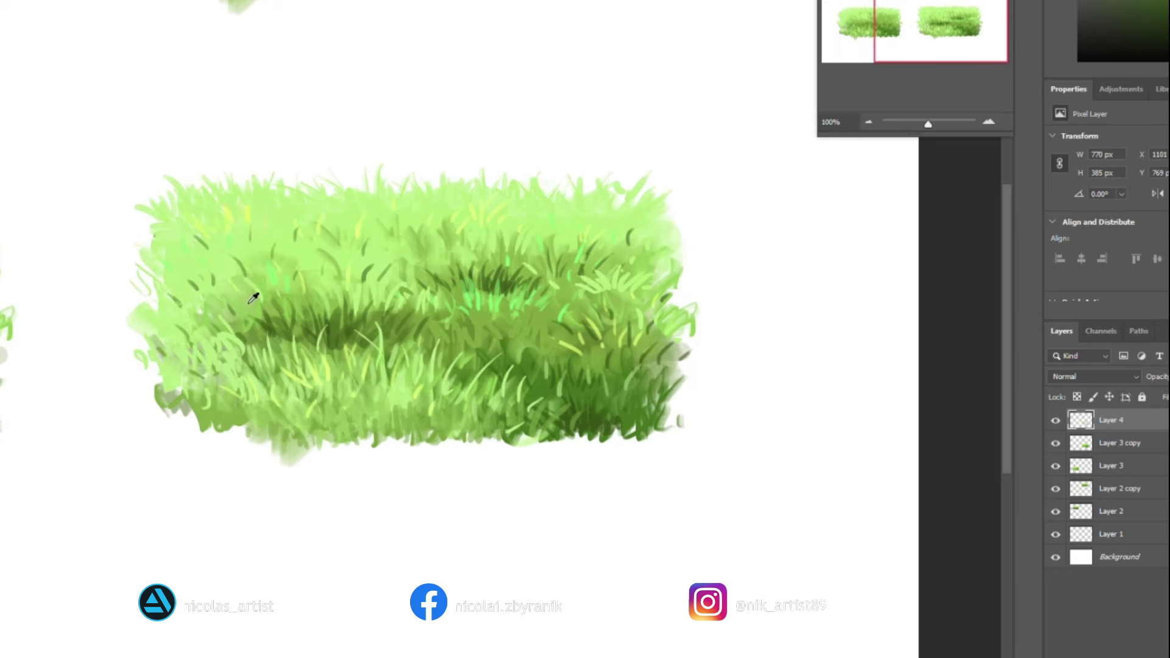
Step: Cover the left side of the fourth swatch and its dark clump with more blades in sampled greens
{"action": "left_click_drag", "start_coordinate": [201, 322], "coordinate": [160, 303]}
{"action": "left_click_drag", "start_coordinate": [236, 297], "coordinate": [224, 285]}
{"action": "left_click", "coordinate": [272, 333], "text": "alt"}
{"action": "left_click_drag", "start_coordinate": [266, 343], "coordinate": [250, 301]}
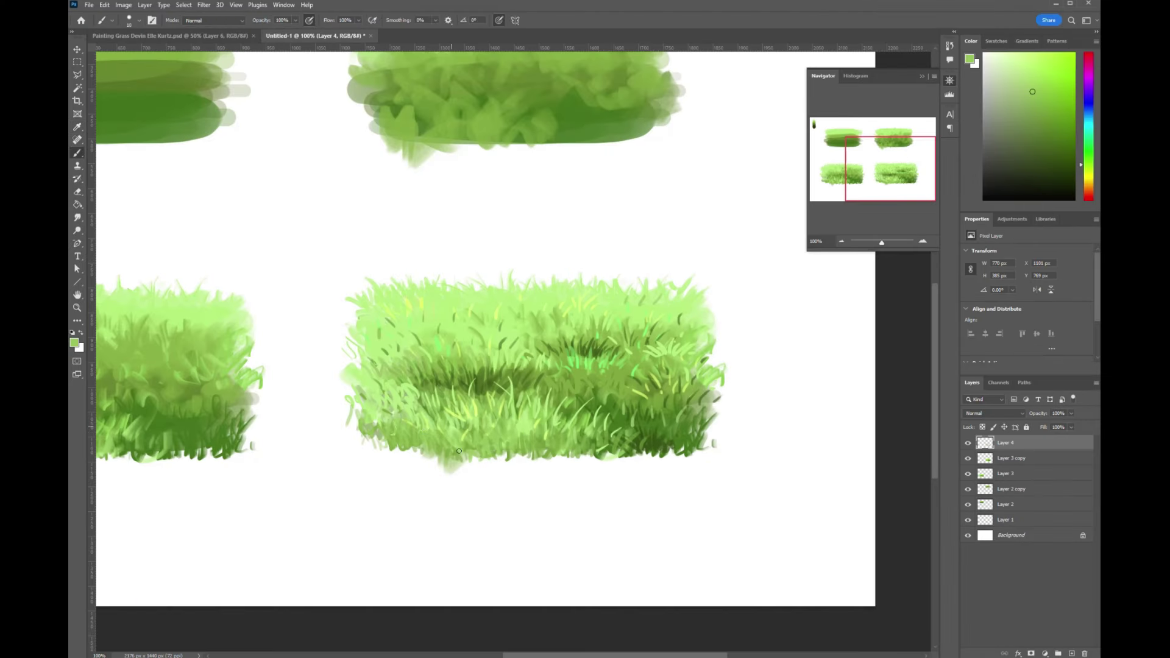
Step: Add short green blades to the lower right-of-centre area of the fourth swatch
{"action": "key", "text": "ctrl+minus"}
{"action": "key", "text": "ctrl+minus"}
{"action": "key", "text": "ctrl+minus"}
{"action": "key", "text": "ctrl+plus"}
{"action": "key", "text": "ctrl+plus"}
{"action": "key", "text": "ctrl+plus"}
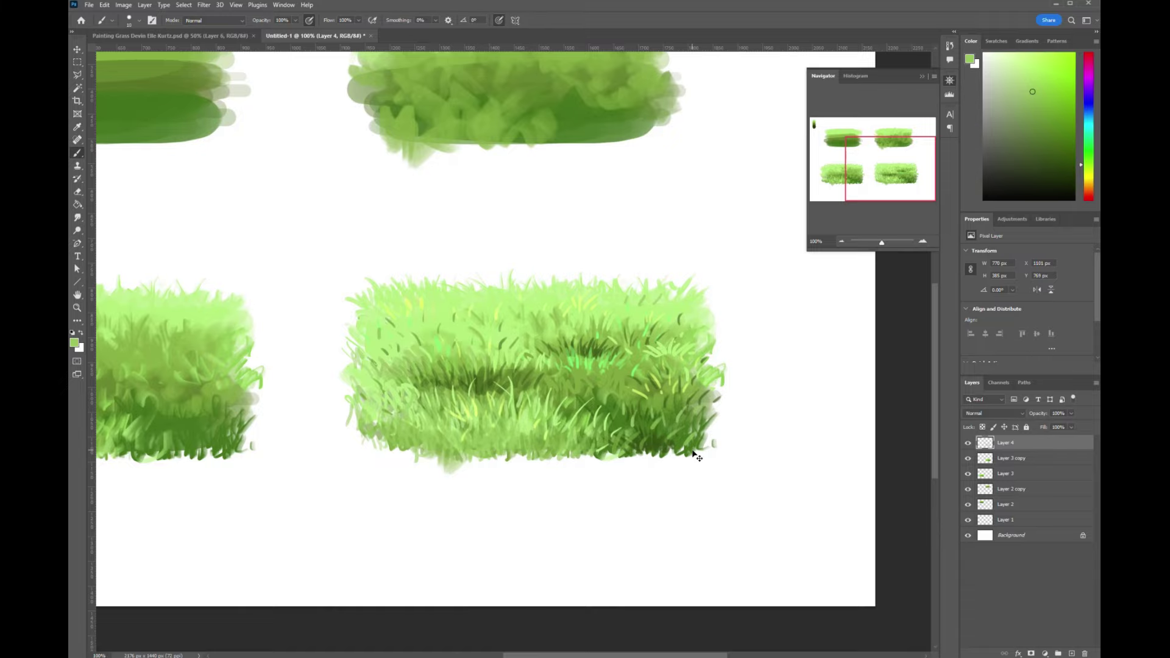
{"action": "key", "text": "ctrl+plus"}
{"action": "key", "text": "ctrl+minus"}
{"action": "left_click_drag", "start_coordinate": [581, 426], "coordinate": [569, 407]}
{"action": "left_click_drag", "start_coordinate": [622, 441], "coordinate": [597, 420]}
Step: Soften the central dark clump with a larger brush in a sampled mid green, and merge the detail layer down
{"action": "left_click", "coordinate": [506, 389], "text": "alt"}
{"action": "key", "text": "bracketright"}
{"action": "key", "text": "bracketright"}
{"action": "key", "text": "bracketright"}
{"action": "key", "text": "bracketright"}
{"action": "key", "text": "bracketright"}
{"action": "left_click_drag", "start_coordinate": [518, 393], "coordinate": [475, 399]}
{"action": "left_click_drag", "start_coordinate": [507, 370], "coordinate": [485, 357]}
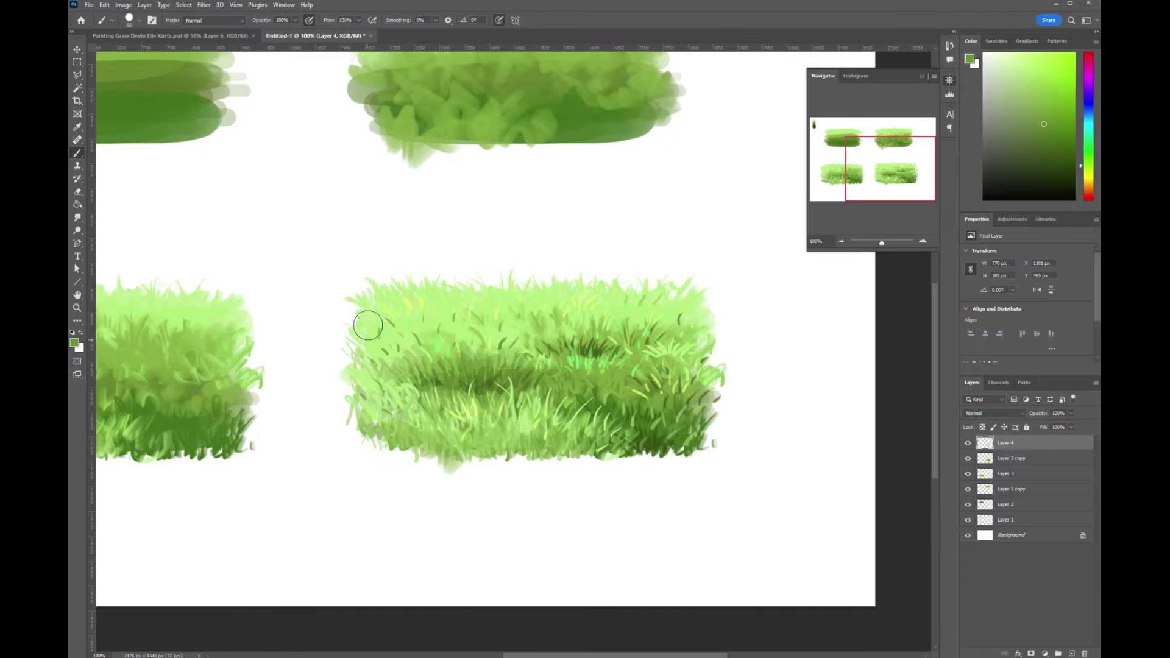
{"action": "key", "text": "ctrl+e"}
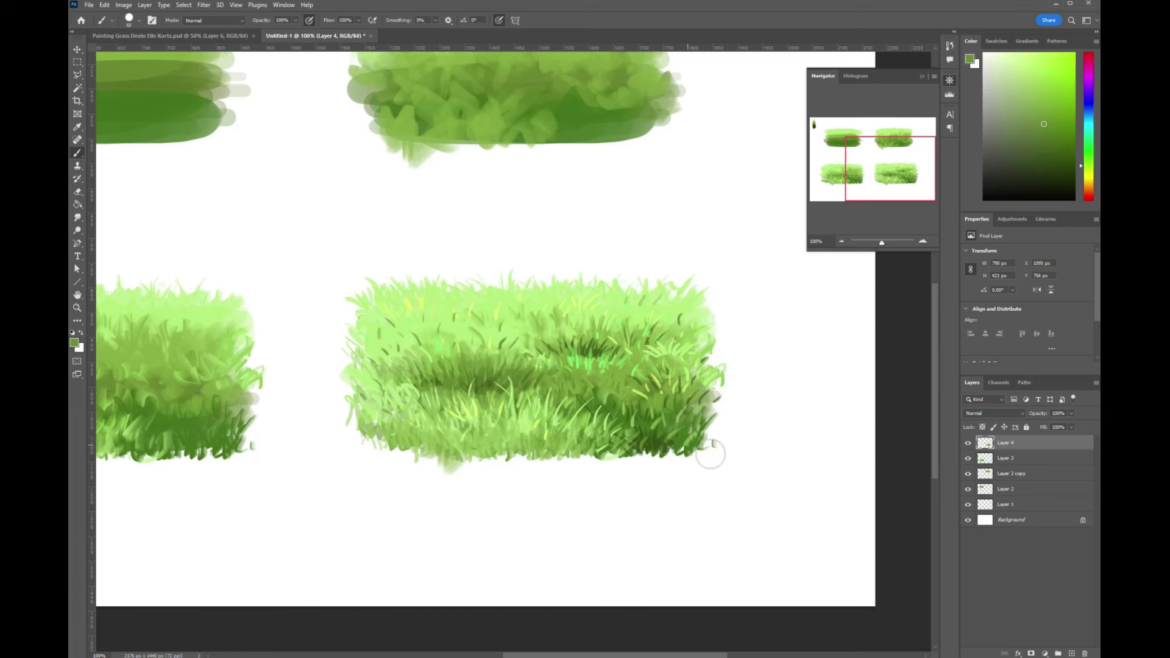
Step: On a new layer, paint curved pale yellow blades across the fourth swatch with a smaller brush
{"action": "left_click", "coordinate": [1072, 654]}
{"action": "left_click", "coordinate": [473, 410], "text": "alt"}
{"action": "key", "text": "bracketleft"}
{"action": "key", "text": "bracketleft"}
{"action": "key", "text": "bracketleft"}
{"action": "key", "text": "bracketleft"}
{"action": "key", "text": "bracketleft"}
{"action": "mouse_move", "coordinate": [504, 437]}
{"action": "left_mouse_down"}
{"action": "mouse_move", "coordinate": [485, 423]}
{"action": "mouse_move", "coordinate": [561, 406]}
{"action": "mouse_move", "coordinate": [535, 380]}
{"action": "left_mouse_up"}
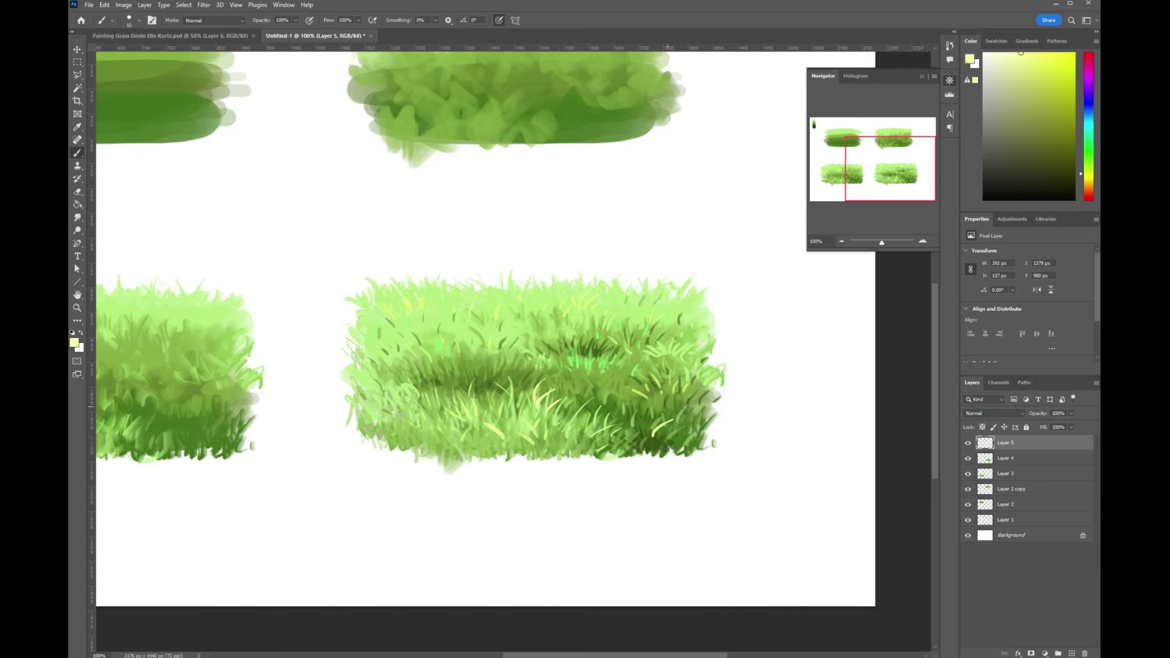
{"action": "mouse_move", "coordinate": [657, 411]}
{"action": "left_mouse_down"}
{"action": "mouse_move", "coordinate": [683, 373]}
{"action": "mouse_move", "coordinate": [676, 332]}
{"action": "left_mouse_up"}
{"action": "left_click_drag", "start_coordinate": [630, 319], "coordinate": [617, 307]}
{"action": "left_click_drag", "start_coordinate": [432, 334], "coordinate": [448, 338]}
{"action": "left_click_drag", "start_coordinate": [419, 342], "coordinate": [403, 327]}
{"action": "mouse_move", "coordinate": [392, 401]}
{"action": "left_mouse_down"}
{"action": "mouse_move", "coordinate": [373, 385]}
{"action": "mouse_move", "coordinate": [414, 378]}
{"action": "left_mouse_up"}
{"action": "left_click_drag", "start_coordinate": [462, 399], "coordinate": [458, 377]}
Step: Dab small round leaves in bright yellow-green over the shaded areas in the middle and right of the swatch
{"action": "left_click", "coordinate": [492, 378], "text": "alt"}
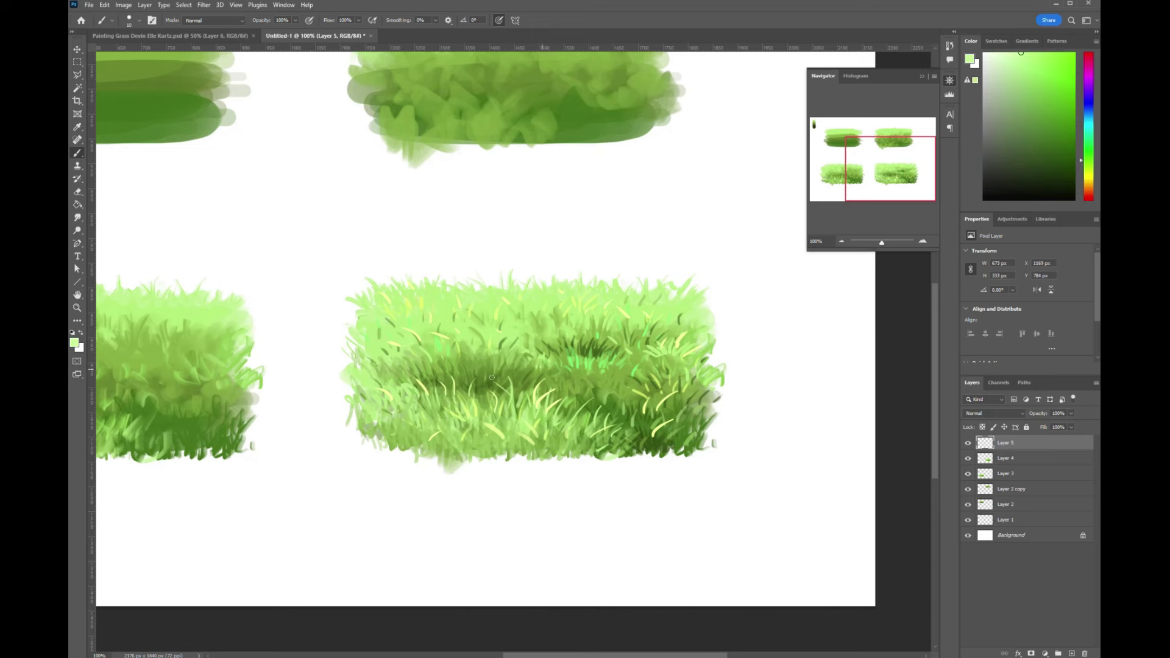
{"action": "key", "text": "ctrl+plus"}
{"action": "key", "text": "ctrl+plus"}
{"action": "left_click_drag", "start_coordinate": [407, 416], "coordinate": [415, 418]}
{"action": "left_click_drag", "start_coordinate": [436, 409], "coordinate": [438, 409]}
{"action": "left_click", "coordinate": [460, 421], "text": "alt"}
{"action": "left_click_drag", "start_coordinate": [409, 413], "coordinate": [416, 384]}
{"action": "left_click", "coordinate": [1045, 71]}
{"action": "left_click_drag", "start_coordinate": [436, 407], "coordinate": [417, 418]}
{"action": "key", "text": "ctrl+minus"}
{"action": "key", "text": "ctrl+minus"}
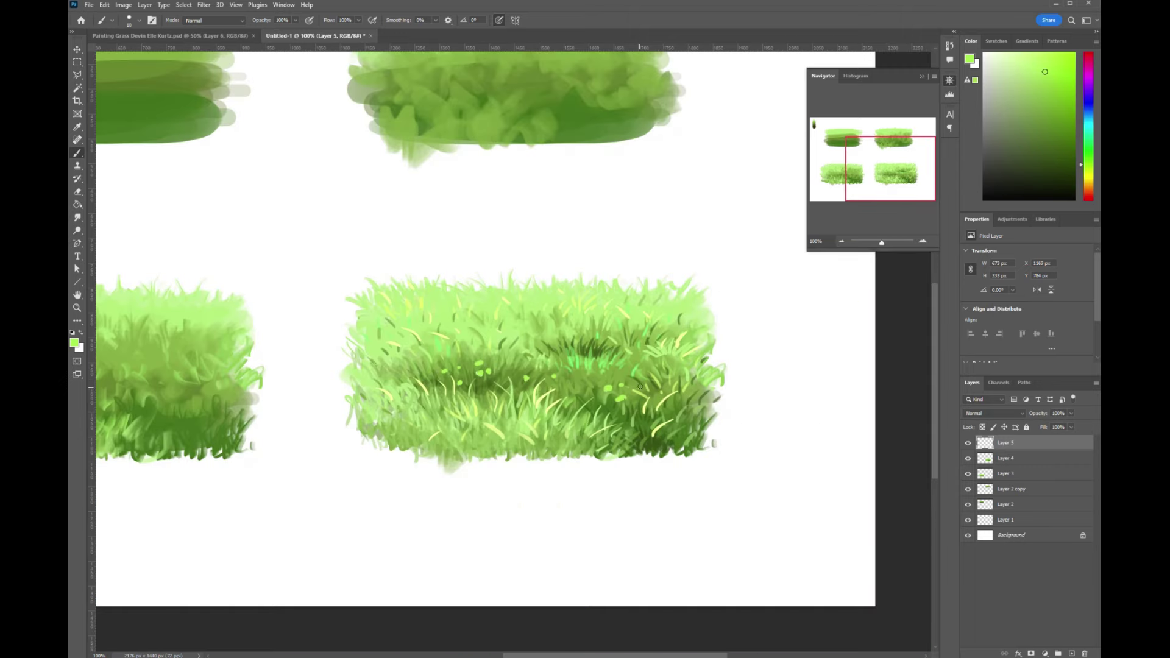
Step: Paint small white daisies over the left and middle of the fourth swatch with a smaller brush
{"action": "left_click", "coordinate": [983, 53]}
{"action": "key", "text": "ctrl+plus"}
{"action": "key", "text": "bracketleft"}
{"action": "key", "text": "bracketleft"}
{"action": "key", "text": "bracketleft"}
{"action": "left_click_drag", "start_coordinate": [238, 347], "coordinate": [237, 355]}
{"action": "left_click_drag", "start_coordinate": [247, 353], "coordinate": [242, 357]}
{"action": "mouse_move", "coordinate": [324, 354]}
{"action": "left_mouse_down"}
{"action": "mouse_move", "coordinate": [366, 339]}
{"action": "mouse_move", "coordinate": [372, 360]}
{"action": "mouse_move", "coordinate": [415, 347]}
{"action": "left_mouse_up"}
{"action": "left_click_drag", "start_coordinate": [429, 358], "coordinate": [445, 355]}
{"action": "mouse_move", "coordinate": [407, 398]}
{"action": "left_mouse_down"}
{"action": "mouse_move", "coordinate": [464, 367]}
{"action": "mouse_move", "coordinate": [480, 397]}
{"action": "mouse_move", "coordinate": [500, 387]}
{"action": "mouse_move", "coordinate": [467, 360]}
{"action": "left_mouse_up"}
{"action": "left_click", "coordinate": [476, 372]}
{"action": "left_click", "coordinate": [499, 387]}
Step: Paint white daisies across the right half and upper part of the fourth swatch
{"action": "left_click_drag", "start_coordinate": [562, 393], "coordinate": [573, 390]}
{"action": "left_click_drag", "start_coordinate": [615, 406], "coordinate": [635, 403]}
{"action": "left_click_drag", "start_coordinate": [681, 399], "coordinate": [701, 396]}
{"action": "mouse_move", "coordinate": [714, 385]}
{"action": "left_mouse_down"}
{"action": "mouse_move", "coordinate": [748, 404]}
{"action": "mouse_move", "coordinate": [820, 395]}
{"action": "left_mouse_up"}
{"action": "left_click_drag", "start_coordinate": [691, 289], "coordinate": [713, 284]}
{"action": "left_click_drag", "start_coordinate": [737, 300], "coordinate": [757, 297]}
{"action": "left_click_drag", "start_coordinate": [497, 286], "coordinate": [561, 280]}
{"action": "left_click", "coordinate": [613, 266]}
{"action": "left_click_drag", "start_coordinate": [616, 280], "coordinate": [627, 278]}
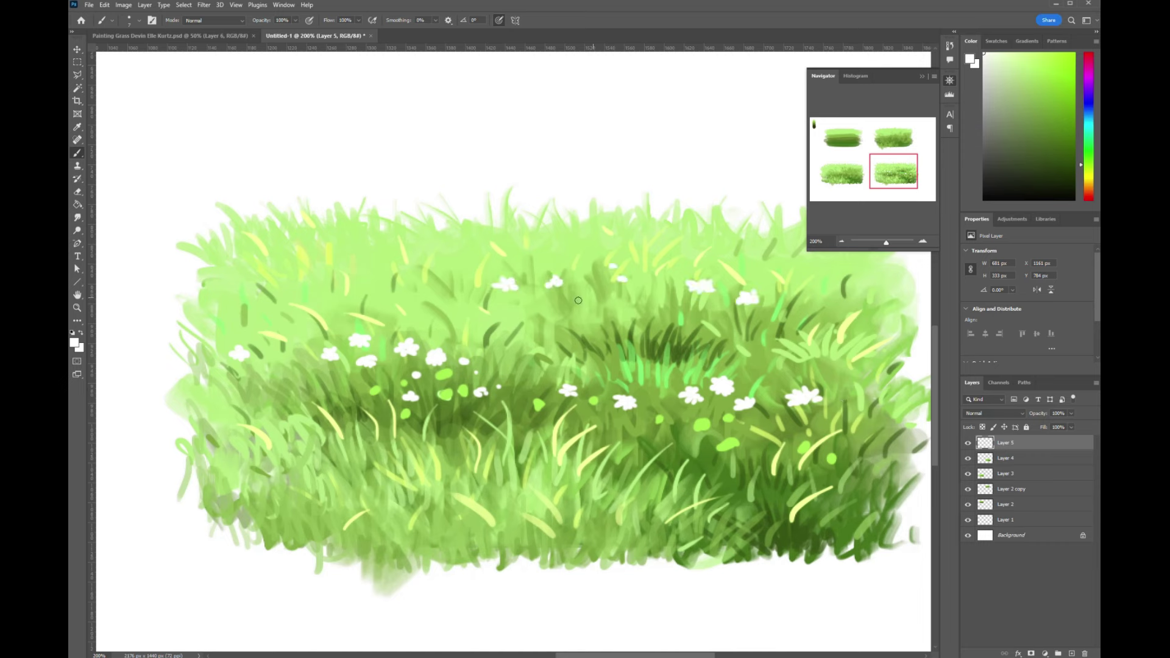
Step: Add small white flowers in the centre and lower left of the fourth swatch
{"action": "left_click_drag", "start_coordinate": [552, 312], "coordinate": [571, 308]}
{"action": "left_click_drag", "start_coordinate": [568, 432], "coordinate": [579, 428]}
{"action": "left_click_drag", "start_coordinate": [607, 433], "coordinate": [620, 430]}
{"action": "left_click_drag", "start_coordinate": [360, 476], "coordinate": [368, 474]}
{"action": "left_click_drag", "start_coordinate": [393, 484], "coordinate": [403, 483]}
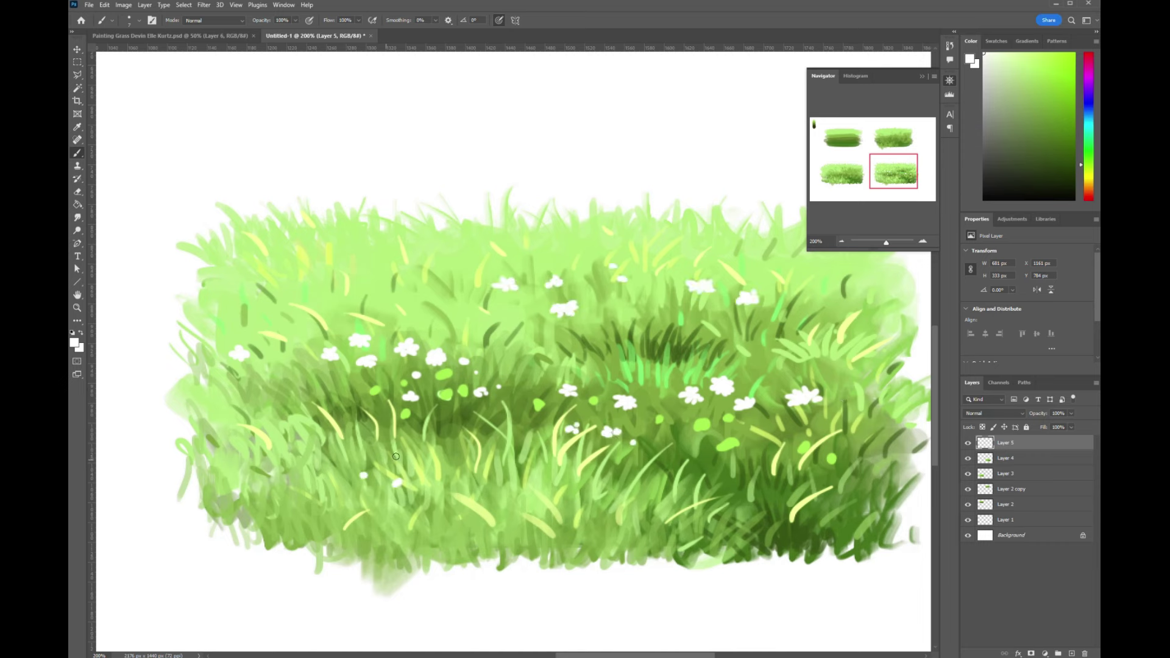
{"action": "left_click_drag", "start_coordinate": [332, 475], "coordinate": [342, 473]}
{"action": "left_click_drag", "start_coordinate": [390, 467], "coordinate": [397, 462]}
Step: Dab more small white flowers near the left and upper-left edge, undoing the misplaced strokes
{"action": "left_click_drag", "start_coordinate": [250, 390], "coordinate": [263, 386]}
{"action": "left_click_drag", "start_coordinate": [289, 385], "coordinate": [299, 384]}
{"action": "key", "text": "ctrl+z"}
{"action": "key", "text": "ctrl+z"}
{"action": "left_click", "coordinate": [378, 283]}
{"action": "left_click", "coordinate": [299, 339]}
{"action": "left_click_drag", "start_coordinate": [285, 292], "coordinate": [296, 291]}
{"action": "left_click", "coordinate": [302, 297]}
{"action": "key", "text": "ctrl+minus"}
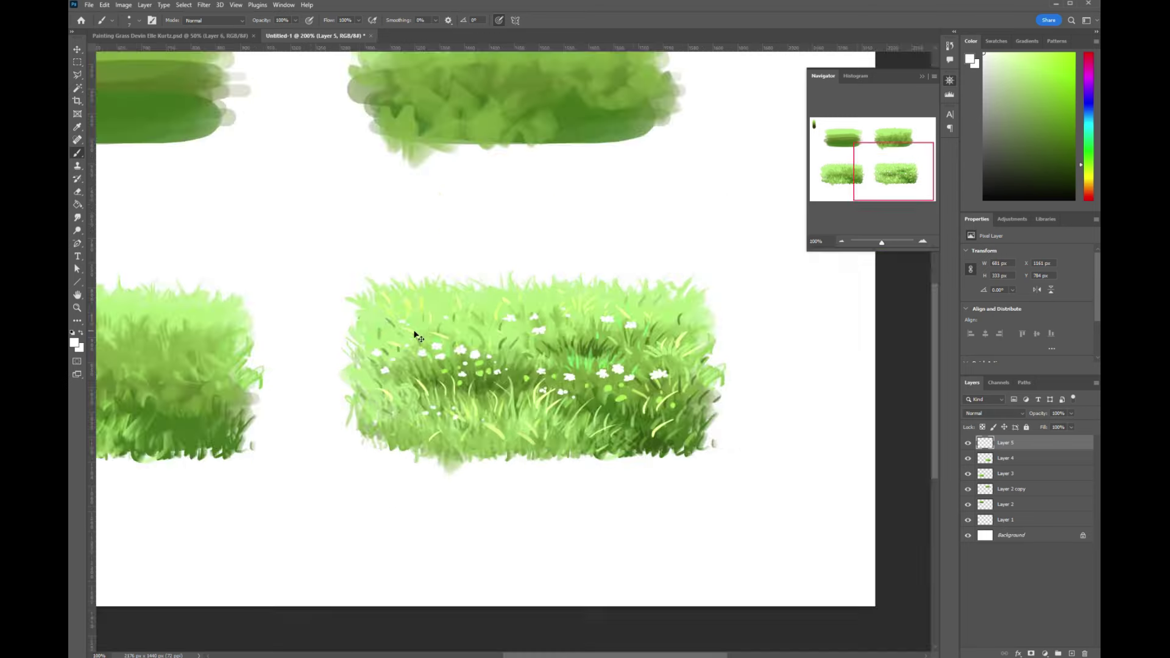
Step: Paint yellow centres on the largest daisies in the middle and right of the swatch
{"action": "key", "text": "ctrl+plus"}
{"action": "left_click", "coordinate": [1089, 177]}
{"action": "left_click", "coordinate": [1037, 63]}
{"action": "left_click", "coordinate": [407, 349]}
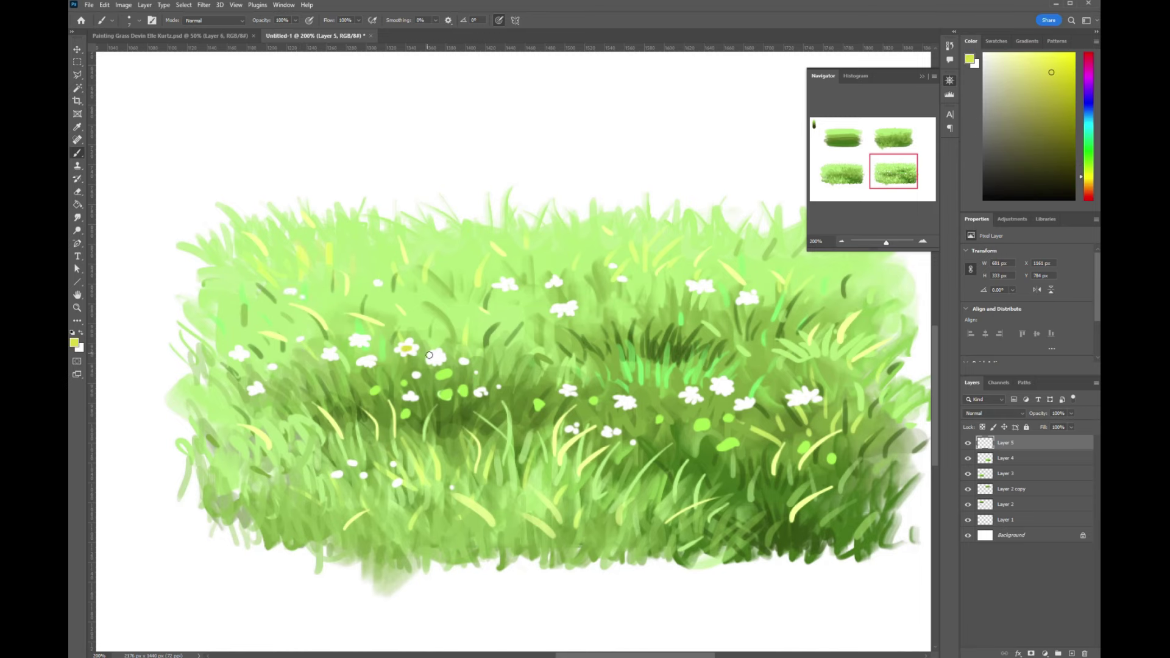
{"action": "left_click", "coordinate": [437, 356]}
{"action": "left_click", "coordinate": [563, 308]}
{"action": "left_click", "coordinate": [624, 401]}
{"action": "left_click", "coordinate": [722, 385]}
{"action": "key", "text": "ctrl+plus"}
{"action": "left_click", "coordinate": [691, 394]}
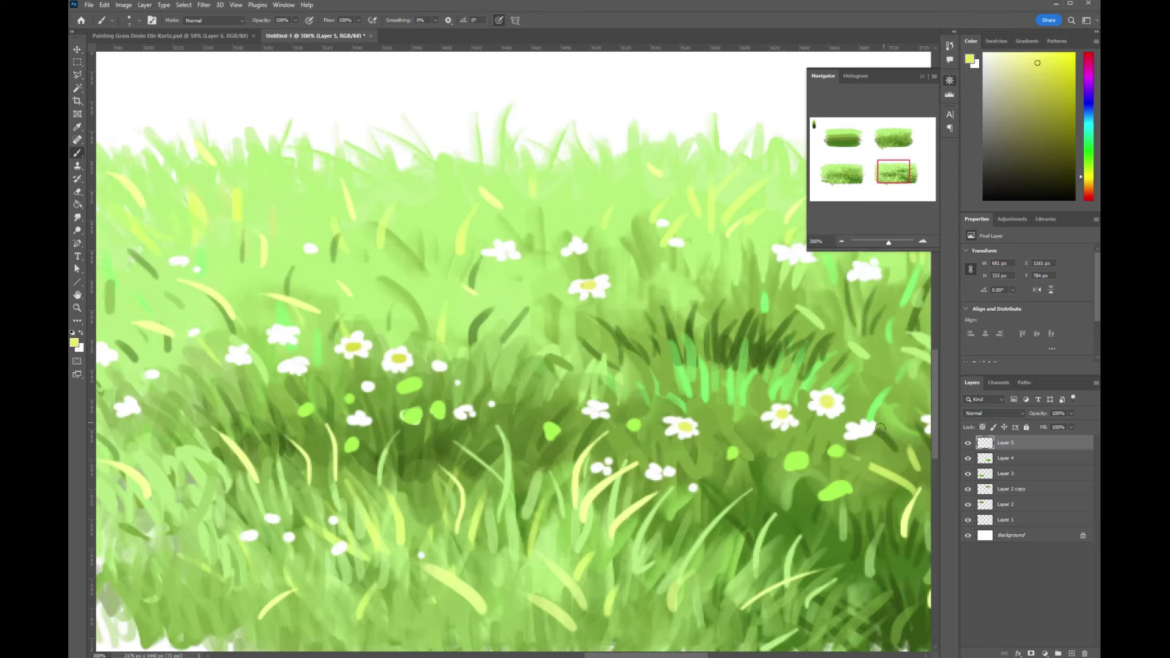
Step: Add yellow centres to the remaining larger daisies on the left, upper and right sides
{"action": "left_click", "coordinate": [745, 405]}
{"action": "left_click", "coordinate": [357, 341]}
{"action": "left_click", "coordinate": [367, 362]}
{"action": "left_click", "coordinate": [330, 355]}
{"action": "left_click", "coordinate": [503, 248]}
{"action": "left_click_drag", "start_coordinate": [151, 344], "coordinate": [300, 332]}
{"action": "left_click", "coordinate": [250, 348]}
{"action": "left_click_drag", "start_coordinate": [701, 305], "coordinate": [348, 263]}
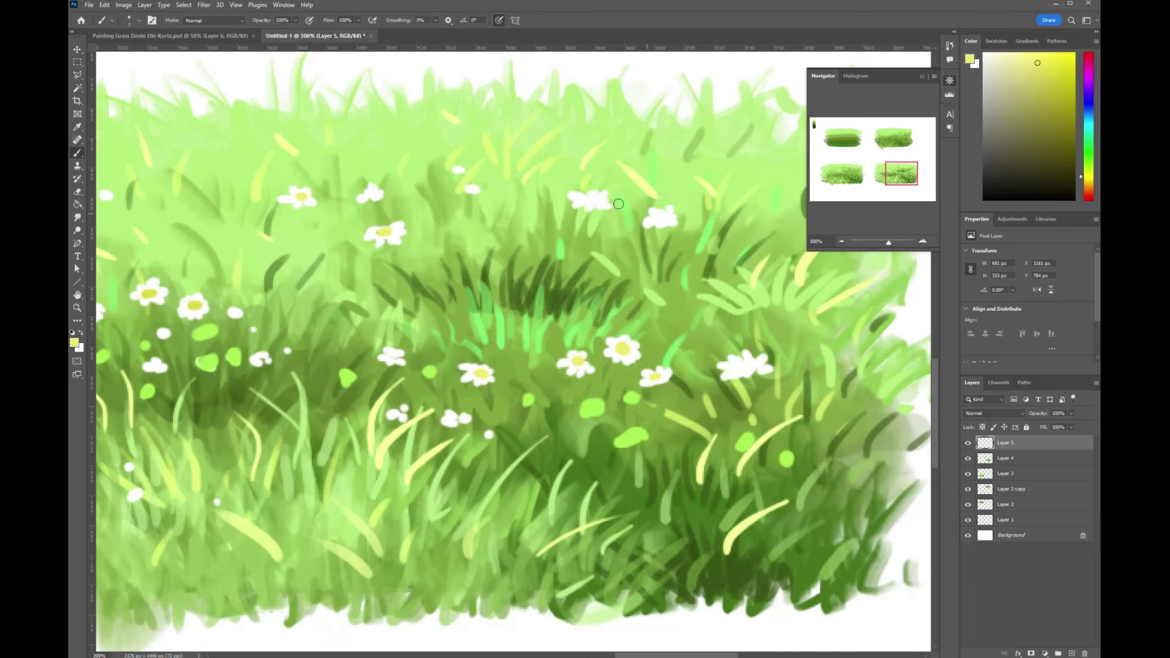
{"action": "left_click", "coordinate": [591, 199]}
{"action": "left_click", "coordinate": [661, 218]}
{"action": "mouse_move", "coordinate": [740, 368]}
{"action": "left_mouse_down"}
{"action": "mouse_move", "coordinate": [752, 366]}
{"action": "mouse_move", "coordinate": [738, 367]}
{"action": "left_mouse_up"}
Step: Shade some of the white petals lightly with a larger brush in a sampled dark green
{"action": "key", "text": "period"}
{"action": "left_click", "coordinate": [808, 381], "text": "alt"}
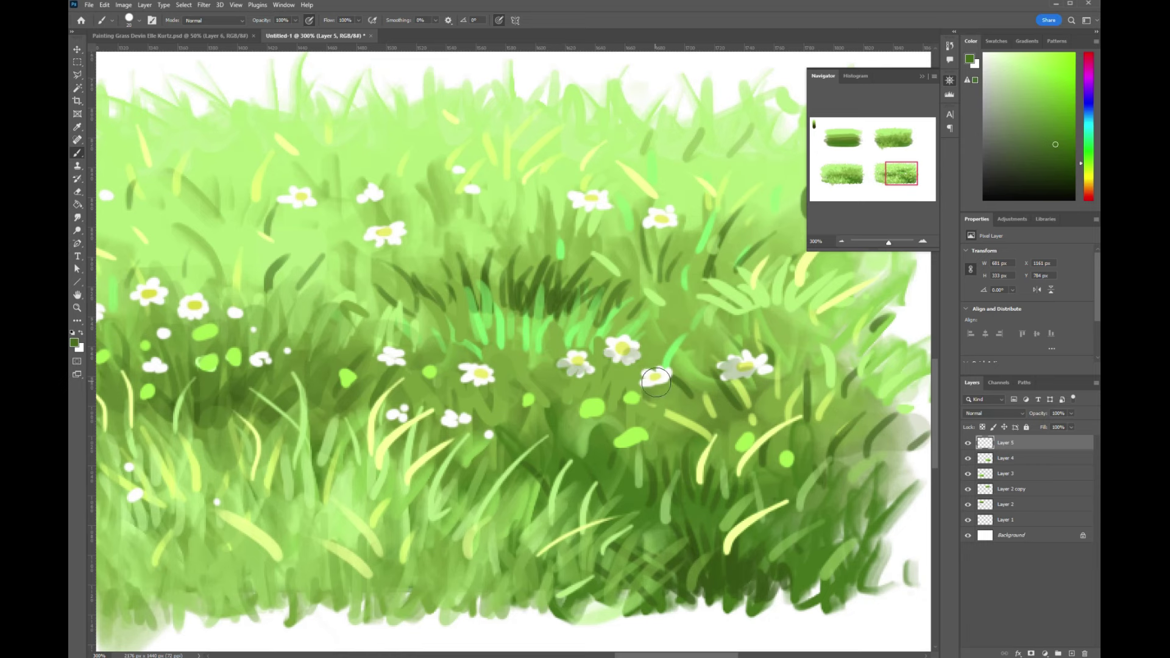
{"action": "left_click_drag", "start_coordinate": [289, 336], "coordinate": [503, 357]}
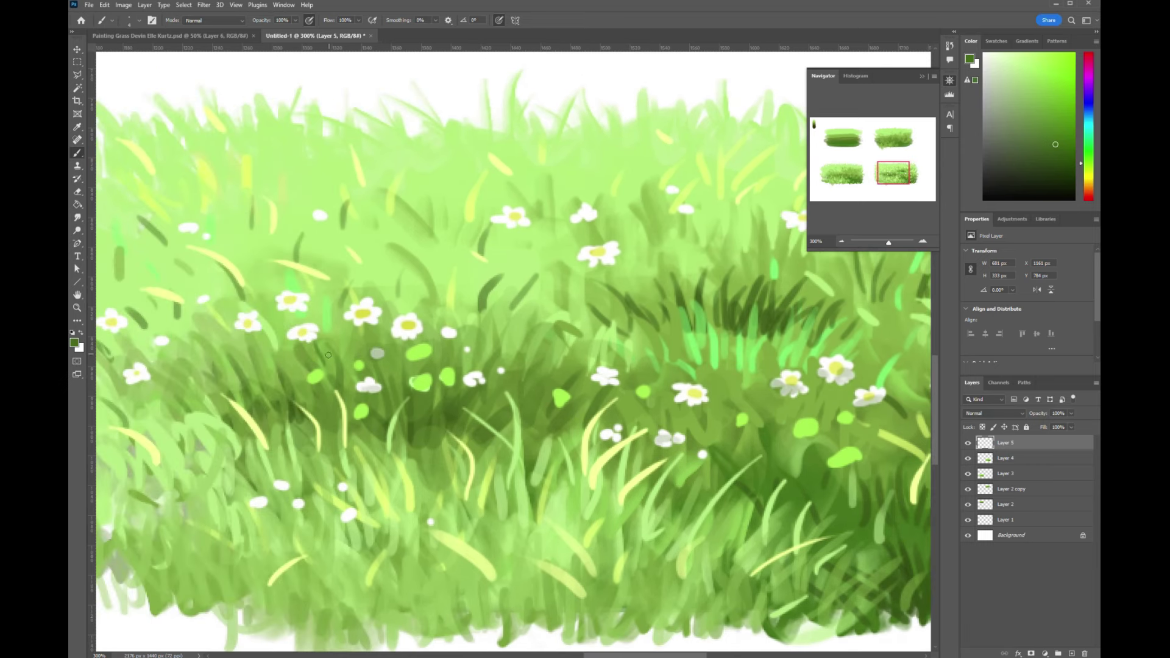
Step: Draw thin dark green stems below the daisies, undoing the strokes that miss
{"action": "left_click_drag", "start_coordinate": [366, 324], "coordinate": [395, 390]}
{"action": "left_click_drag", "start_coordinate": [404, 339], "coordinate": [408, 391]}
{"action": "left_click_drag", "start_coordinate": [448, 339], "coordinate": [449, 365]}
{"action": "left_click_drag", "start_coordinate": [516, 234], "coordinate": [517, 281]}
{"action": "left_click_drag", "start_coordinate": [504, 250], "coordinate": [513, 272]}
{"action": "left_click_drag", "start_coordinate": [596, 264], "coordinate": [611, 312]}
{"action": "left_click_drag", "start_coordinate": [837, 385], "coordinate": [826, 424]}
{"action": "mouse_move", "coordinate": [870, 407]}
{"action": "left_mouse_down"}
{"action": "mouse_move", "coordinate": [855, 437]}
{"action": "mouse_move", "coordinate": [893, 456]}
{"action": "left_mouse_up"}
{"action": "key", "text": "ctrl+z"}
{"action": "key", "text": "ctrl+z"}
{"action": "left_click_drag", "start_coordinate": [793, 396], "coordinate": [804, 414]}
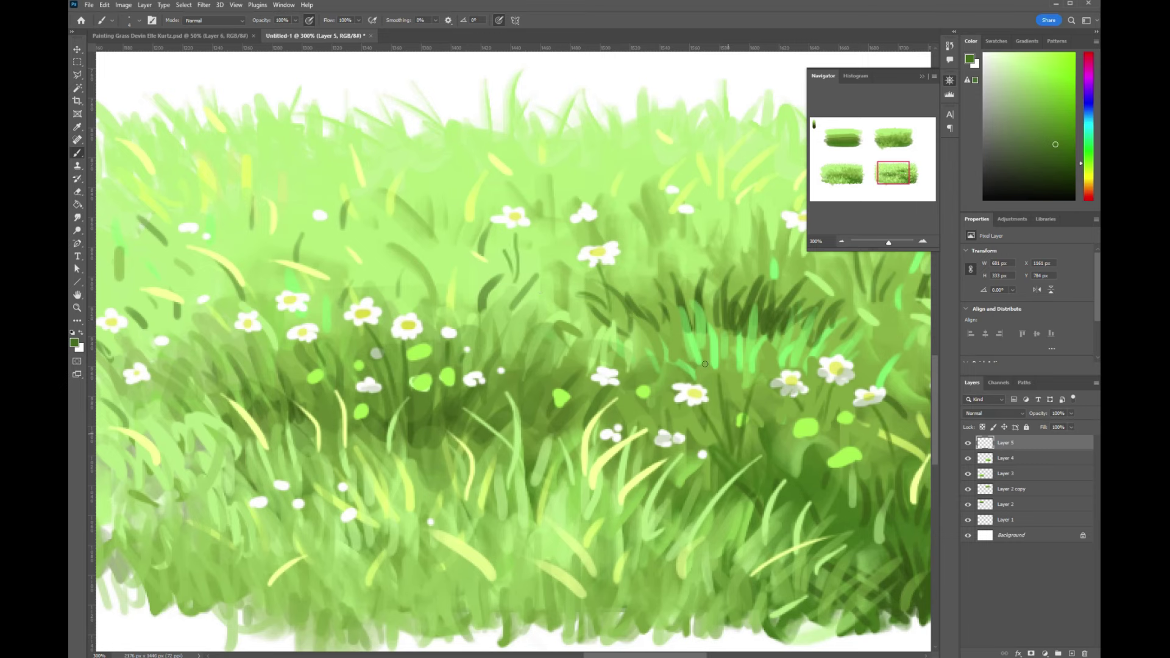
Step: Choose a vivid purple and paint a cluster of small flower dots among the lower-left grass of the fourth swatch
{"action": "key", "text": "ctrl+1"}
{"action": "key", "text": "ctrl+plus"}
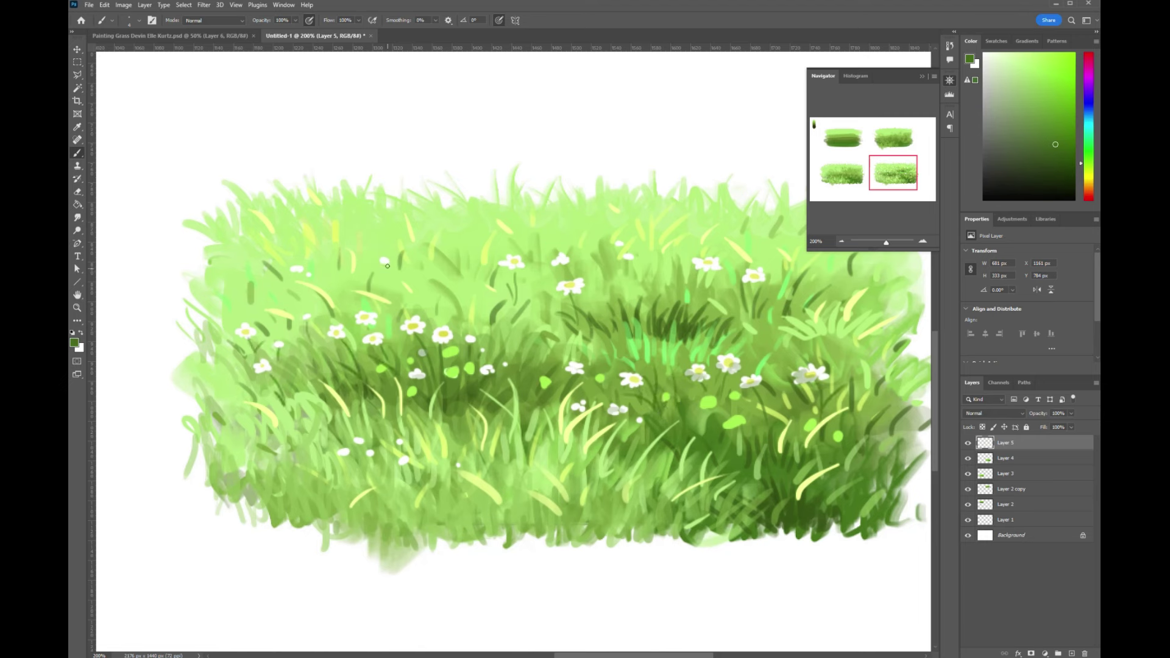
{"action": "left_click", "coordinate": [1088, 80]}
{"action": "left_click", "coordinate": [1061, 57]}
{"action": "left_click_drag", "start_coordinate": [286, 425], "coordinate": [294, 421]}
{"action": "mouse_move", "coordinate": [315, 434]}
{"action": "left_mouse_down"}
{"action": "mouse_move", "coordinate": [326, 430]}
{"action": "mouse_move", "coordinate": [326, 401]}
{"action": "left_mouse_up"}
{"action": "left_click_drag", "start_coordinate": [363, 414], "coordinate": [373, 408]}
{"action": "left_click_drag", "start_coordinate": [419, 428], "coordinate": [428, 428]}
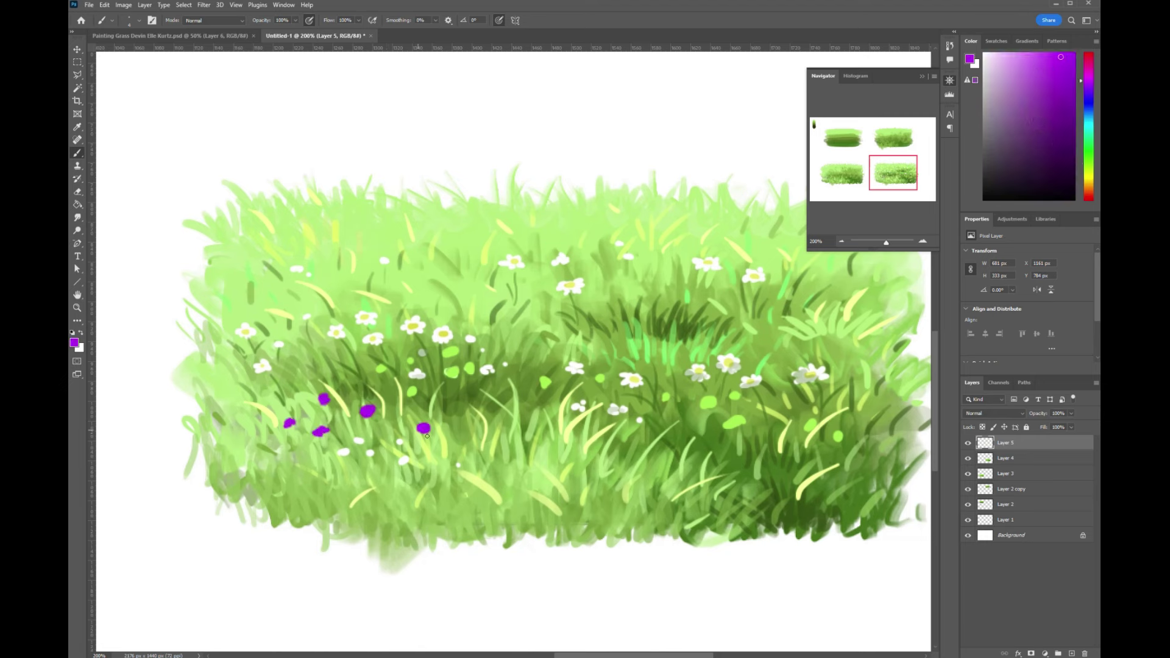
Step: Scatter more purple flower dots across the lower middle grass and around the daisies right of centre
{"action": "left_click", "coordinate": [496, 461]}
{"action": "left_click", "coordinate": [635, 467]}
{"action": "left_click", "coordinate": [702, 332]}
{"action": "left_click", "coordinate": [679, 353]}
{"action": "left_click", "coordinate": [749, 348]}
{"action": "left_click", "coordinate": [729, 334]}
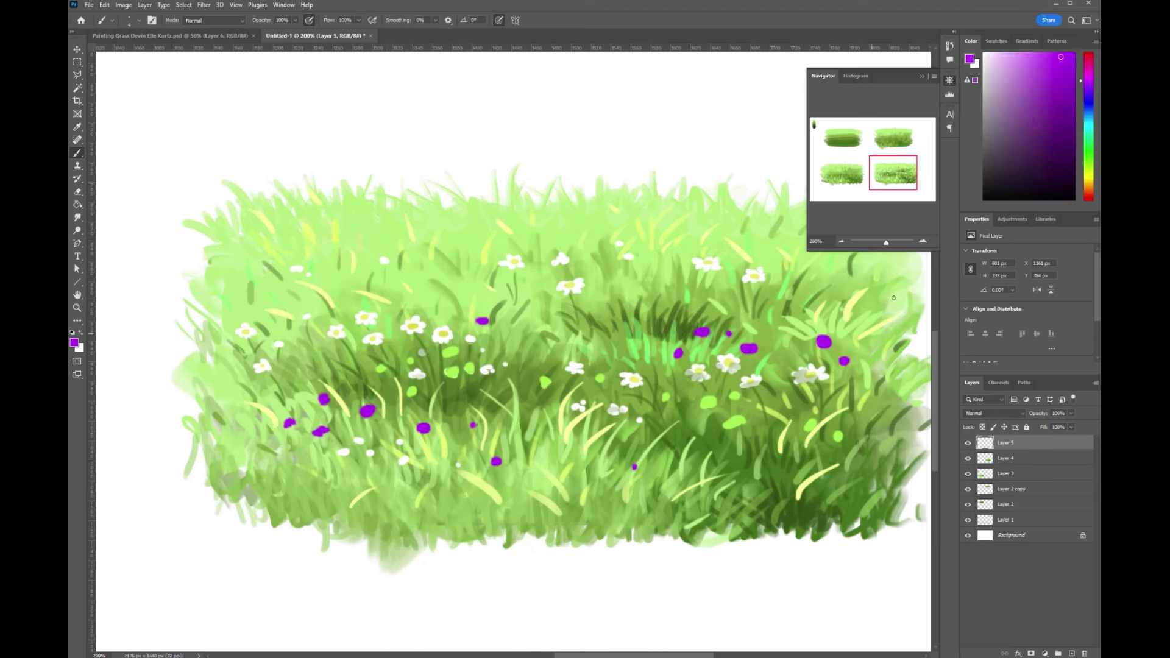
Step: Add purple flowers near the right-hand daisies, highlight the purple flowers in lighter purple and select a dark purple
{"action": "left_click", "coordinate": [811, 348]}
{"action": "left_click", "coordinate": [844, 391]}
{"action": "left_click", "coordinate": [836, 346]}
{"action": "left_click", "coordinate": [767, 312]}
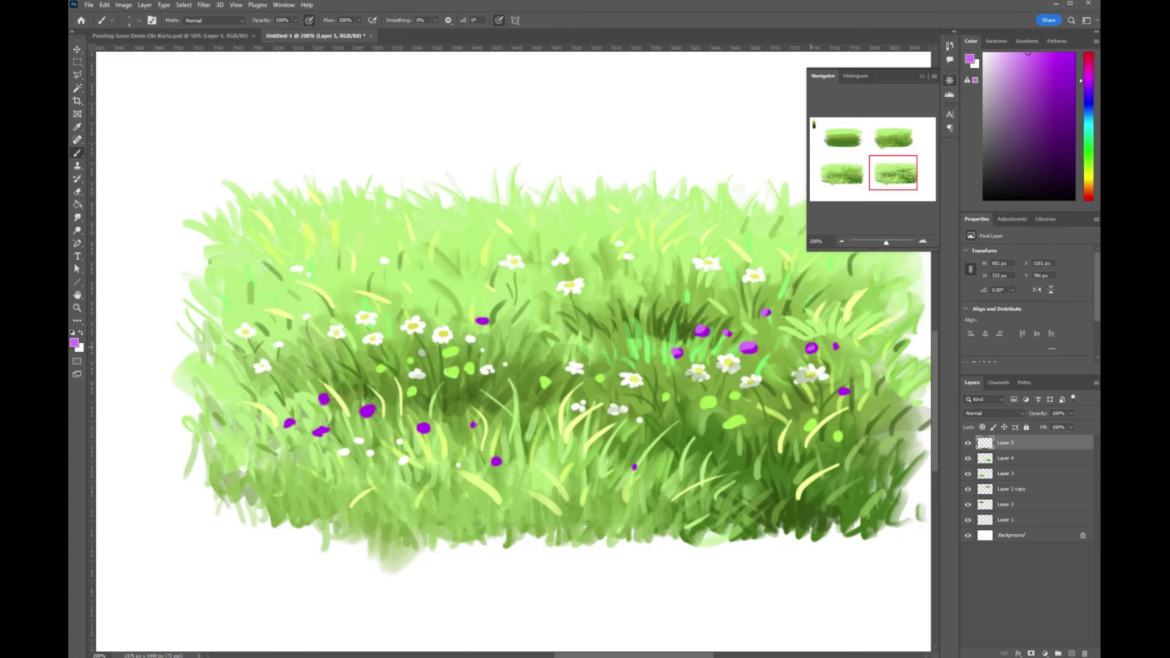
{"action": "left_click_drag", "start_coordinate": [478, 319], "coordinate": [482, 321]}
{"action": "left_click", "coordinate": [1045, 125]}
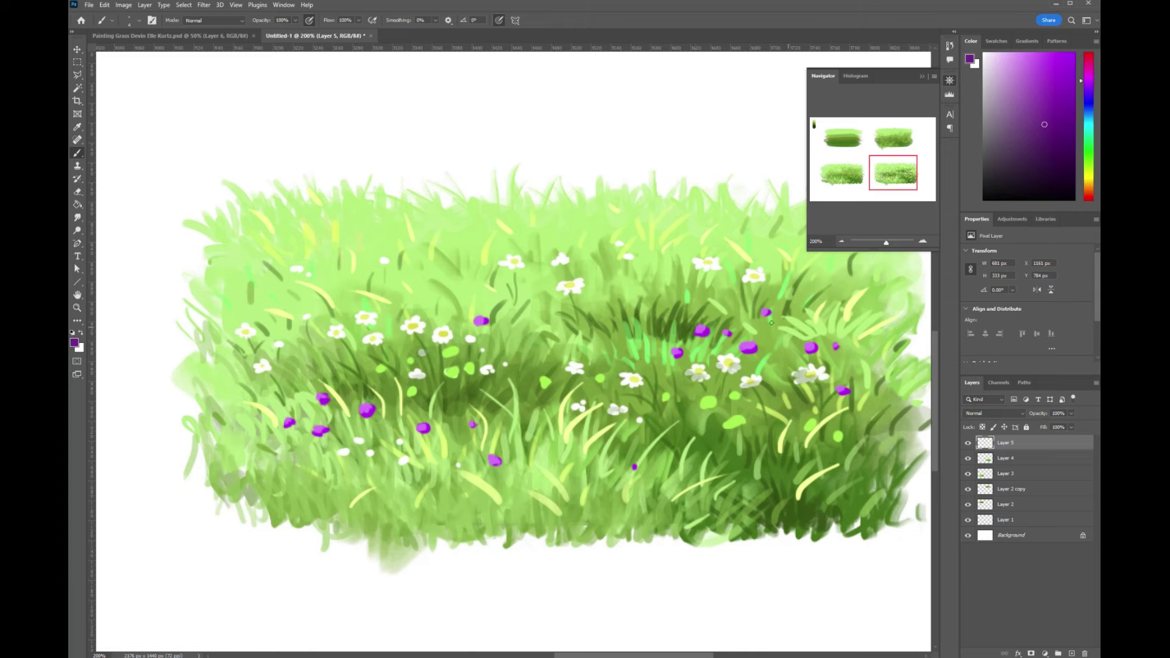
Step: Examine all four grass swatches together on the whole canvas, without the Navigator covering them
{"action": "key", "text": "ctrl+minus"}
{"action": "key", "text": "ctrl+minus"}
{"action": "left_click_drag", "start_coordinate": [759, 425], "coordinate": [864, 471]}
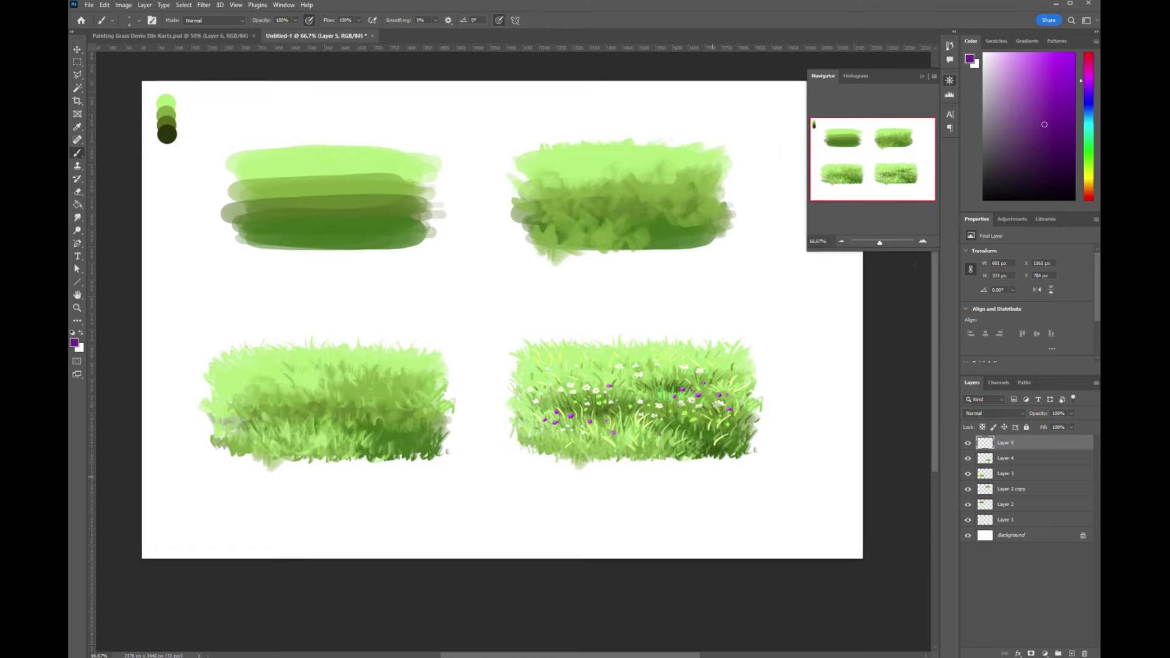
{"action": "left_click_drag", "start_coordinate": [809, 251], "coordinate": [924, 81]}
{"action": "left_click", "coordinate": [924, 78]}
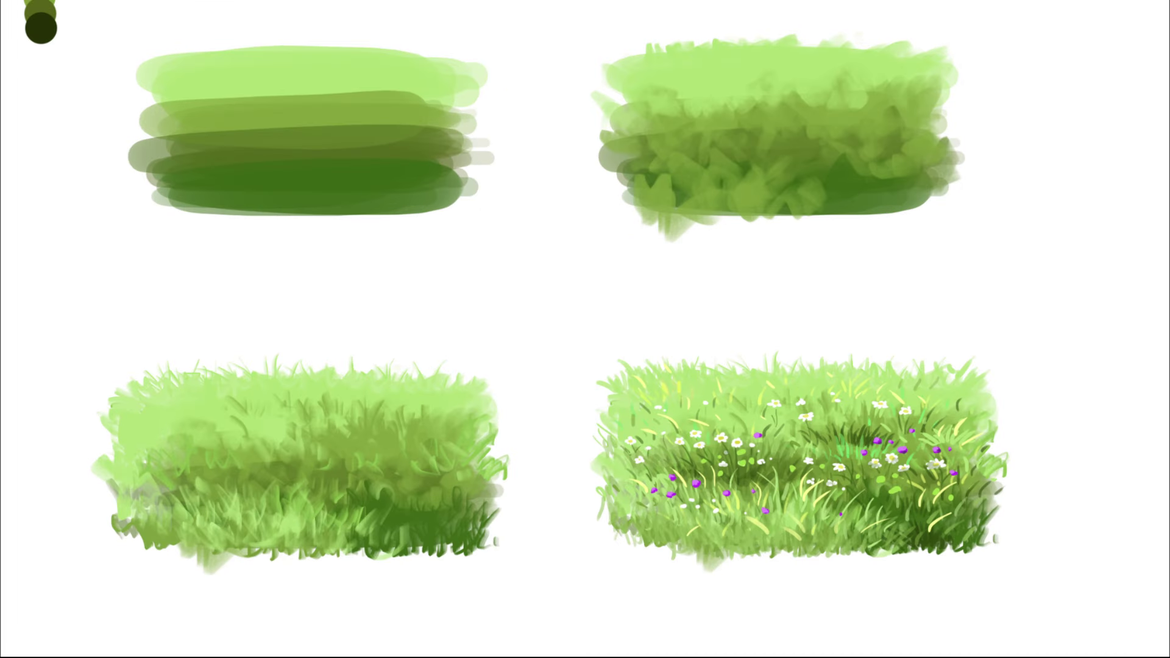